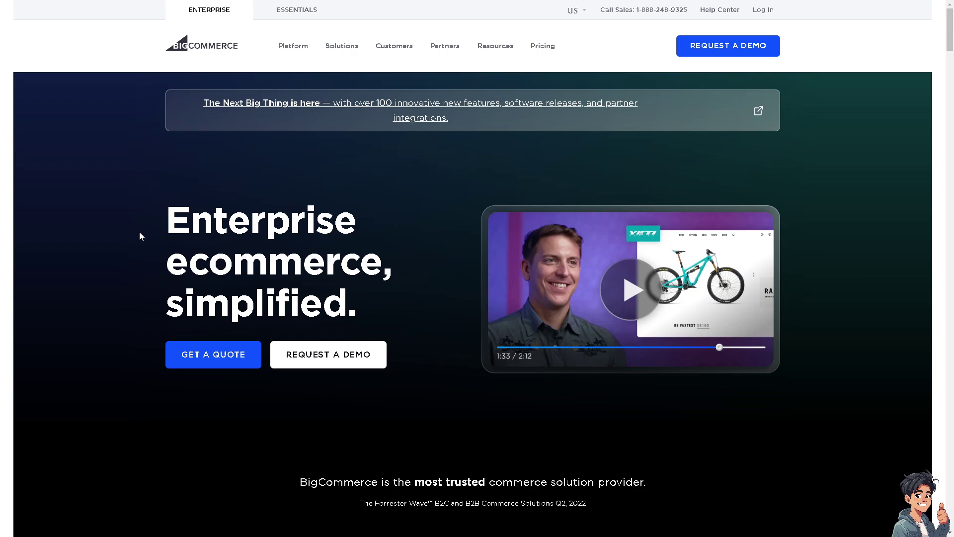
# Step: Open the Multi-Storefront page from Platform > Solutions > By Use Case
pyautogui.moveTo(301, 49)
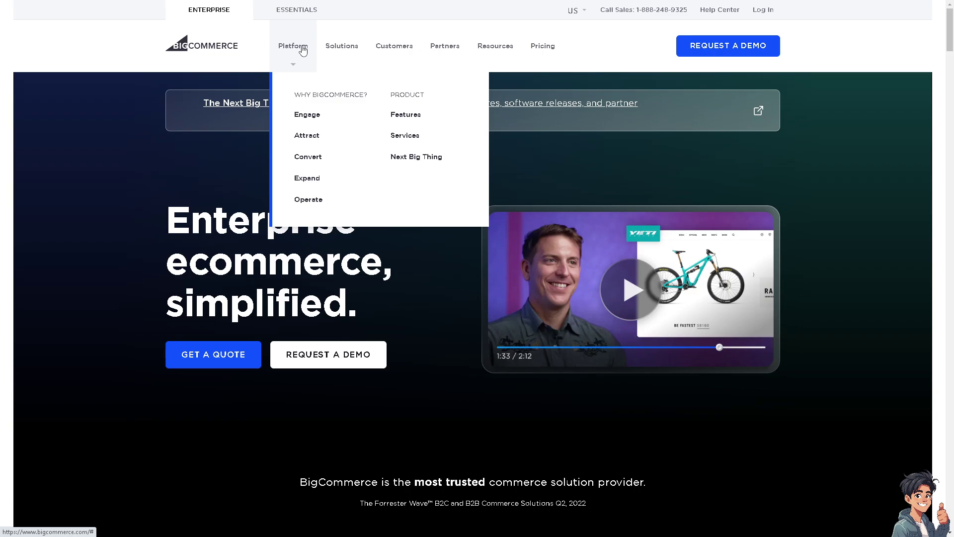
pyautogui.moveTo(343, 47)
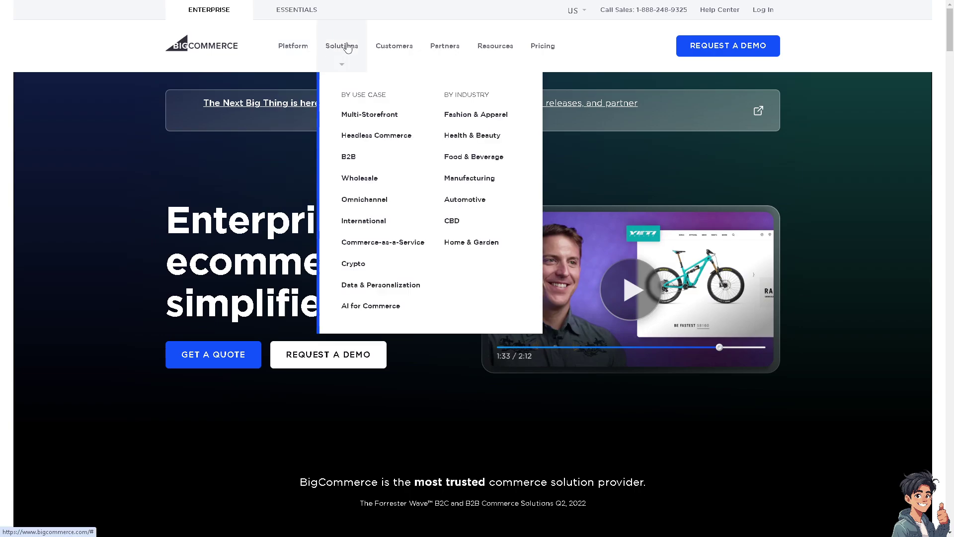
pyautogui.click(377, 118)
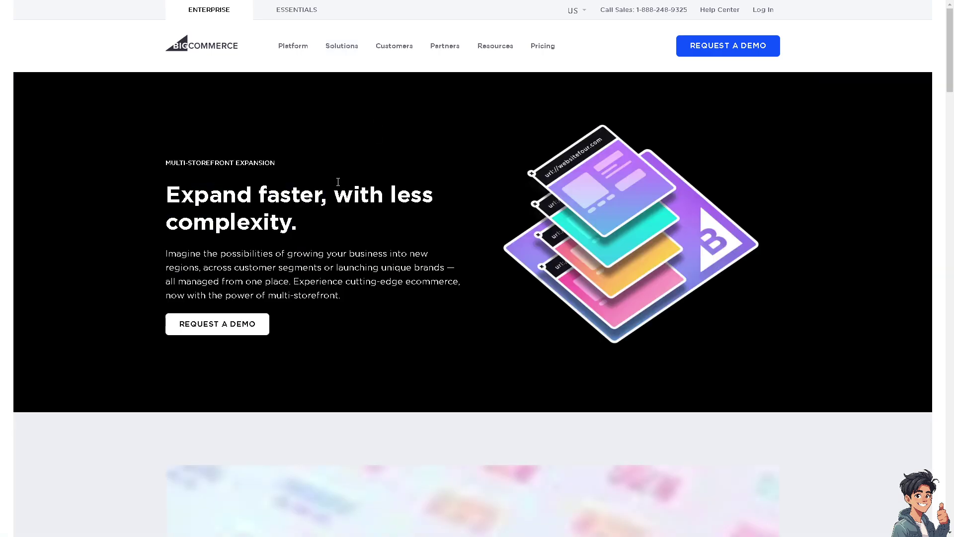
# Step: Read down through the 'Your brand, multiplied.' and 'Unified management from one place.' sections
pyautogui.scroll(-2, 337, 184)
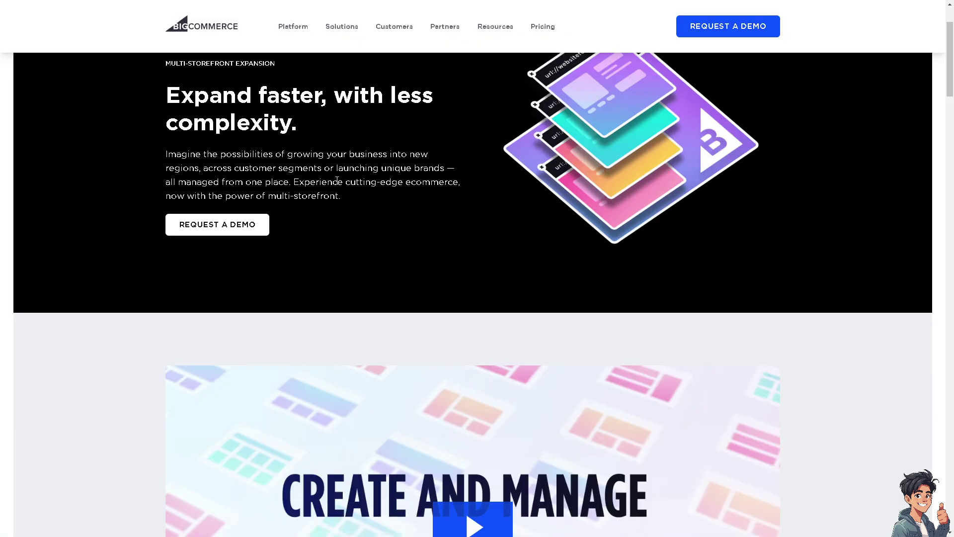
pyautogui.scroll(-1, 337, 181)
pyautogui.scroll(-5, 337, 184)
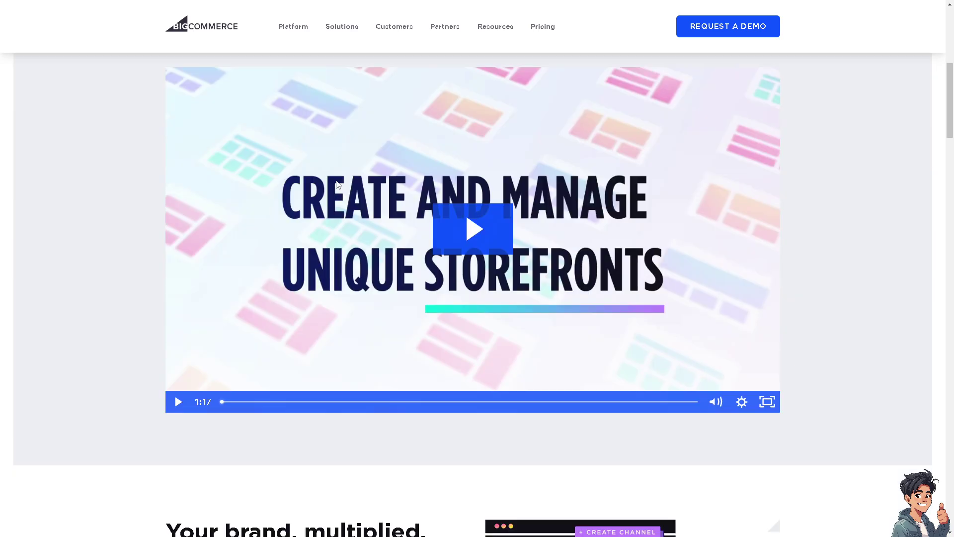
pyautogui.scroll(-3, 338, 185)
pyautogui.scroll(-4, 338, 185)
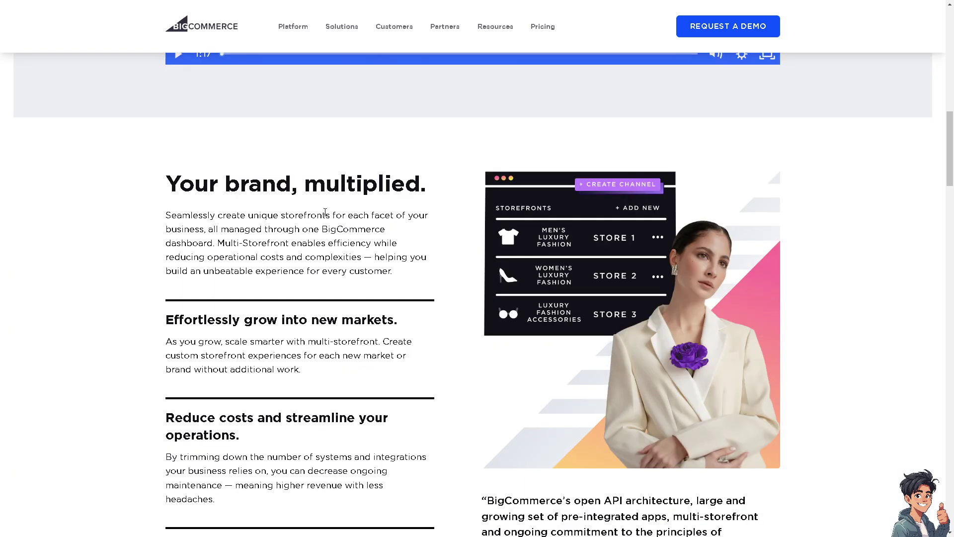
pyautogui.scroll(-2, 346, 209)
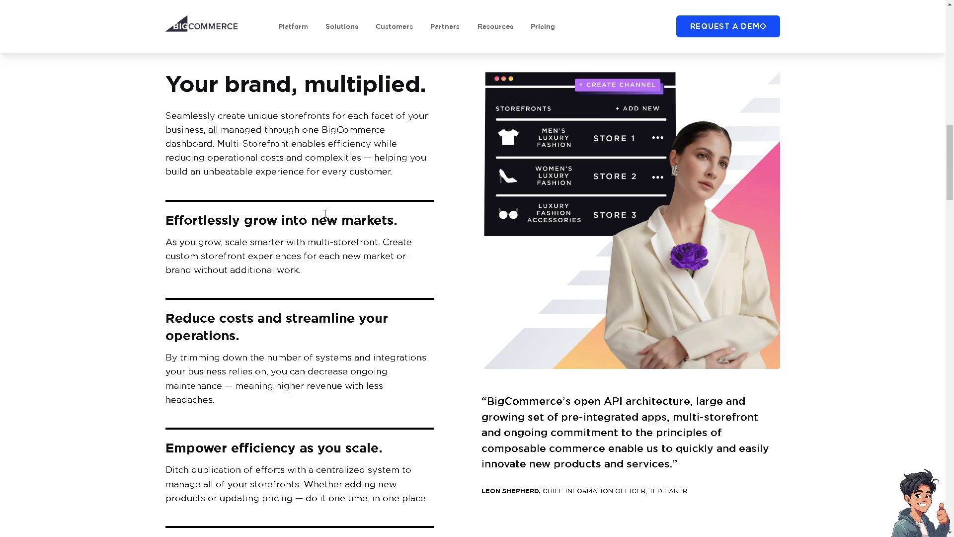
pyautogui.scroll(-2, 317, 215)
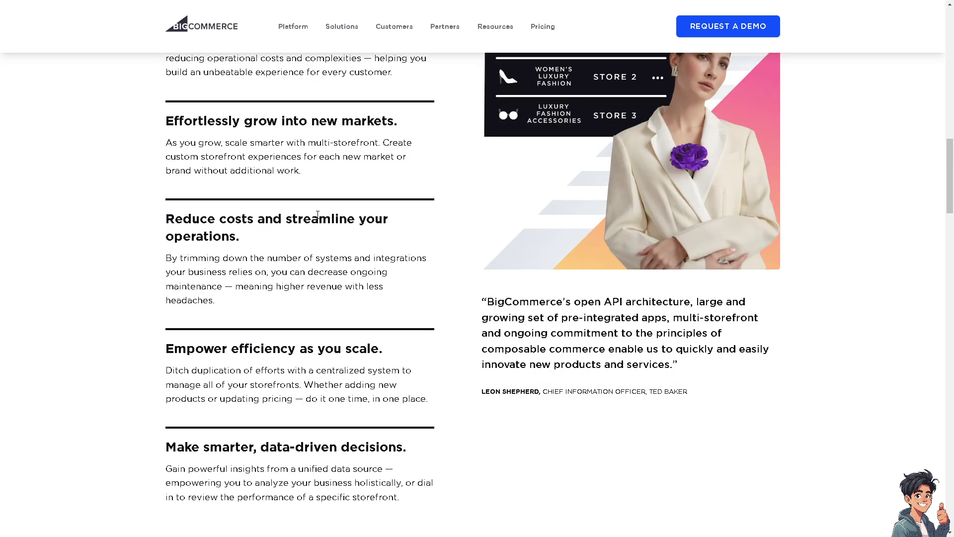
pyautogui.scroll(-4, 317, 214)
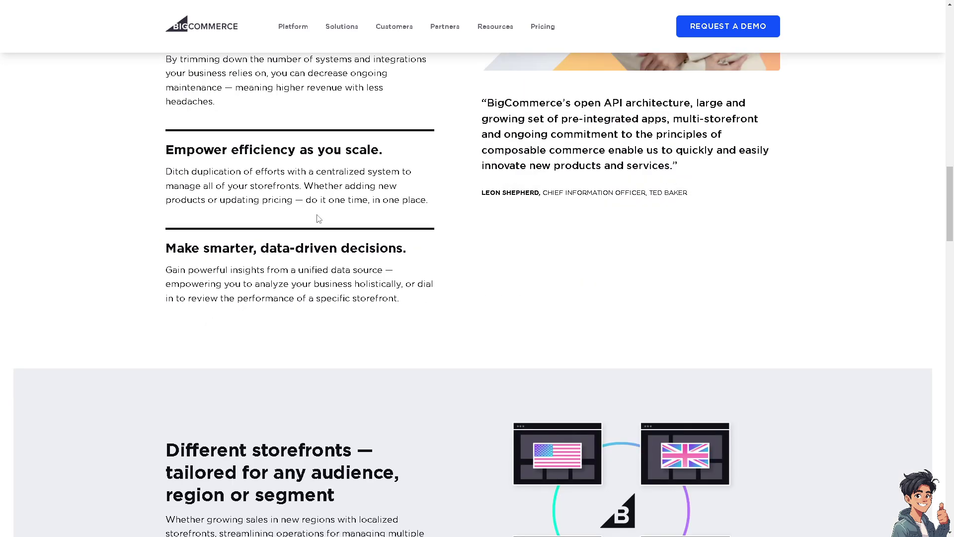
pyautogui.scroll(-3, 318, 216)
pyautogui.scroll(-8, 505, 259)
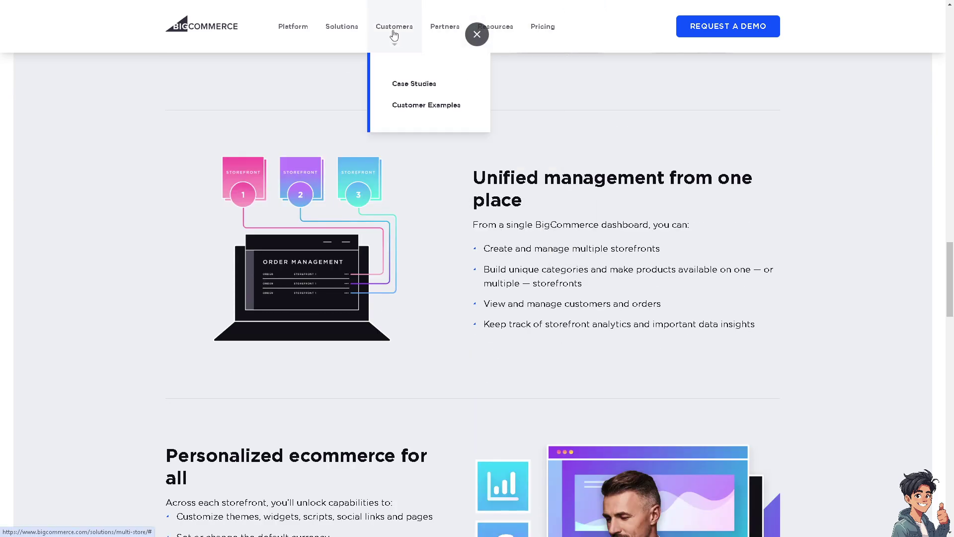
# Step: Open Pricing to view plans: Standard $29/mo, Plus $79/mo, Pro $299/mo, Enterprise custom
pyautogui.click(542, 29)
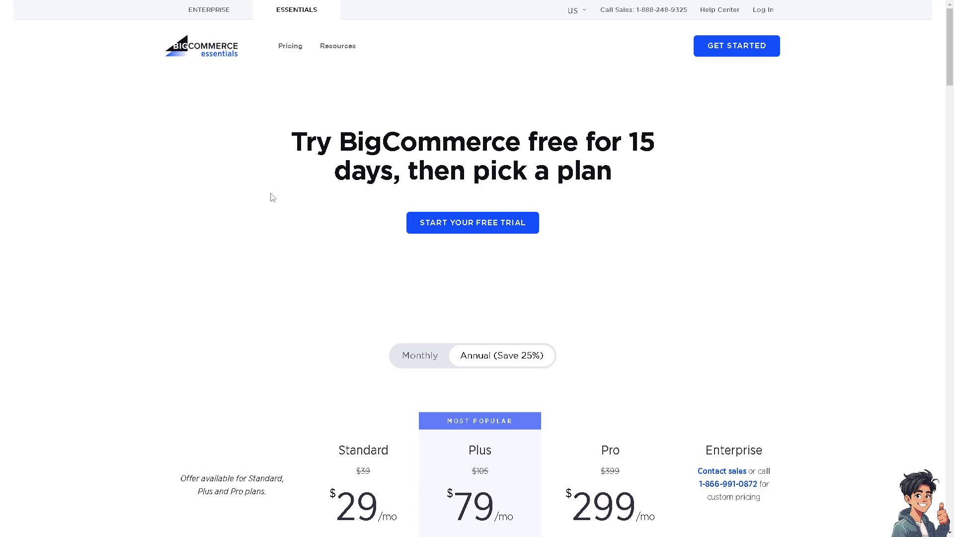
pyautogui.scroll(-4, 289, 204)
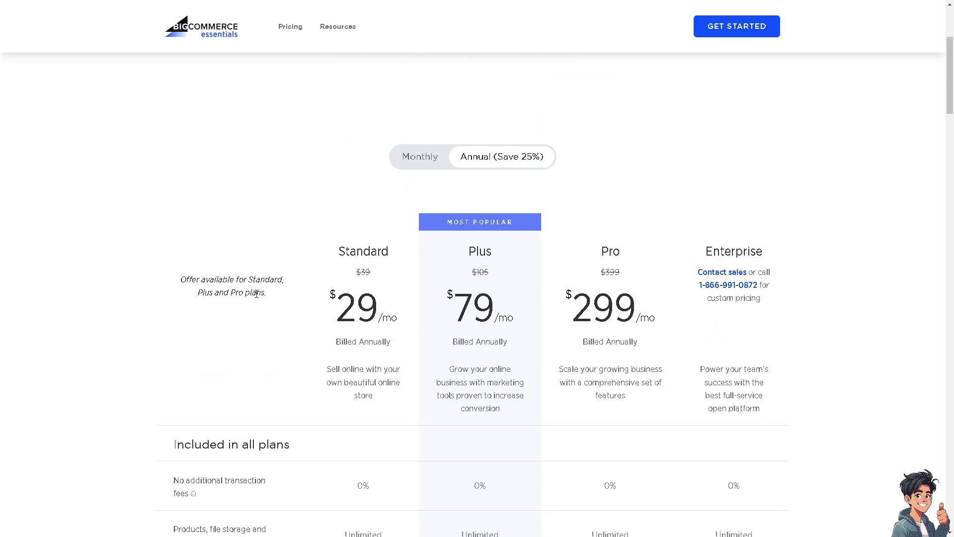
pyautogui.scroll(-1, 298, 276)
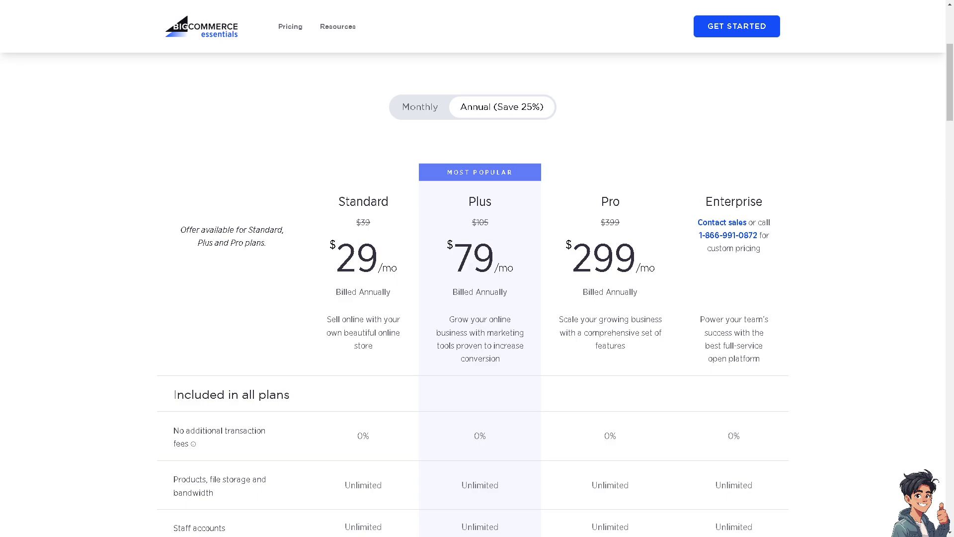
pyautogui.scroll(-2, 279, 323)
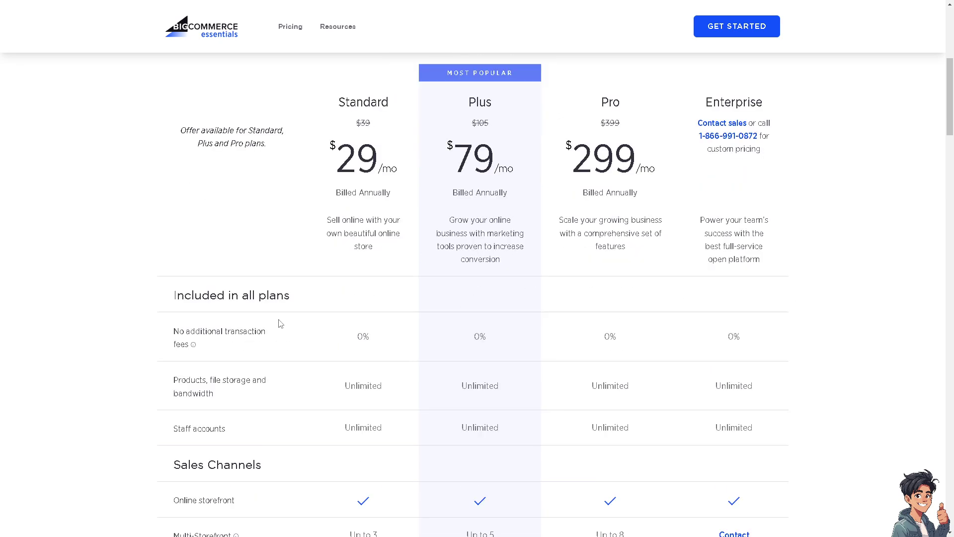
pyautogui.scroll(-1, 280, 324)
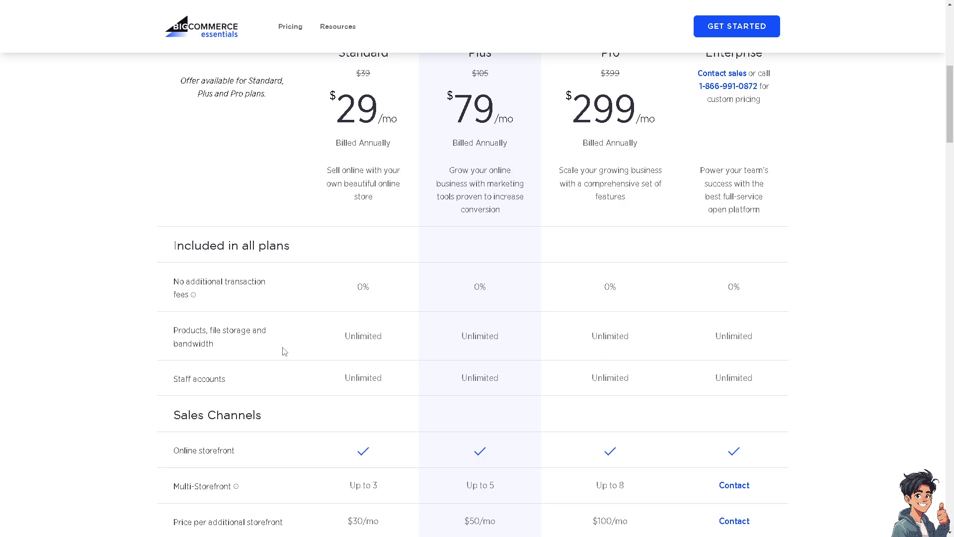
pyautogui.scroll(-2, 277, 367)
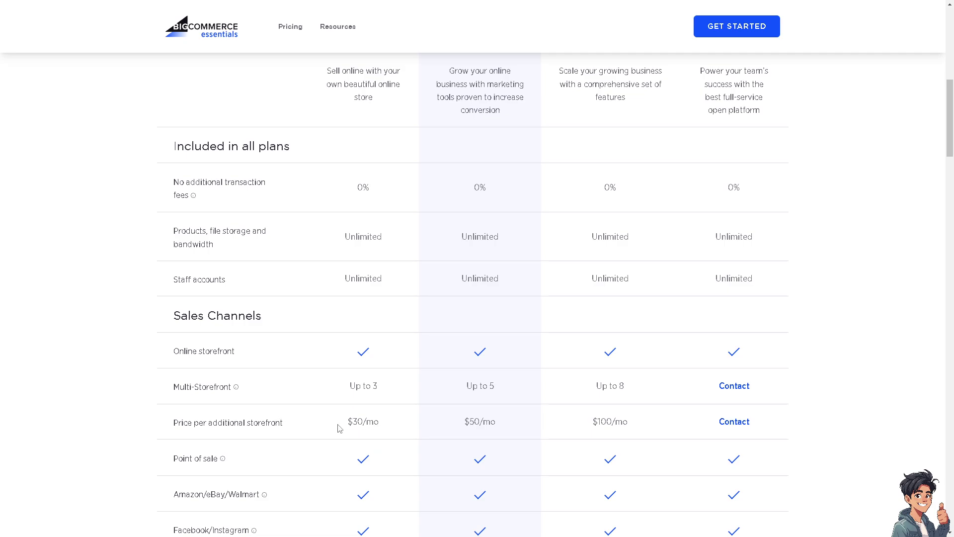
# Step: Compare plan features down the comparison table, then return toward the top
pyautogui.scroll(-4, 338, 427)
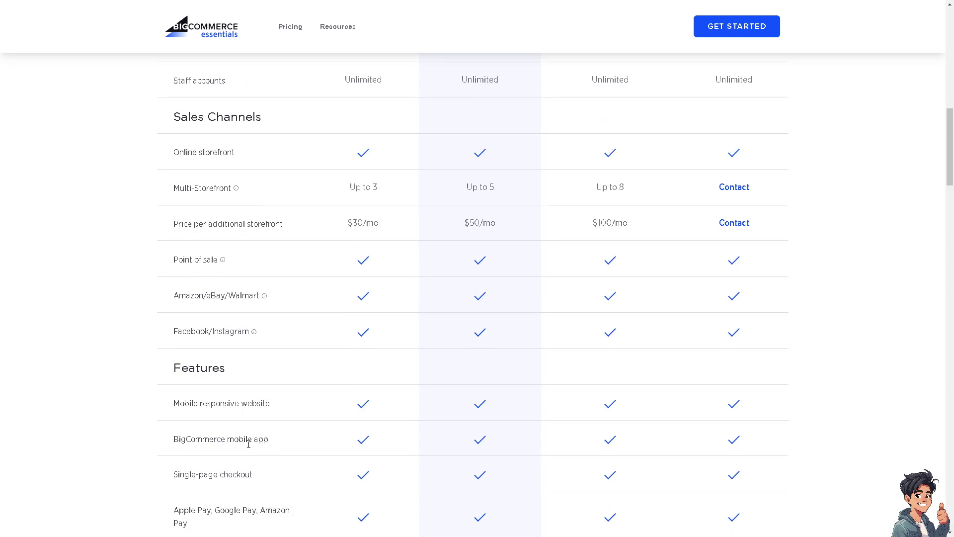
pyautogui.scroll(-1, 299, 475)
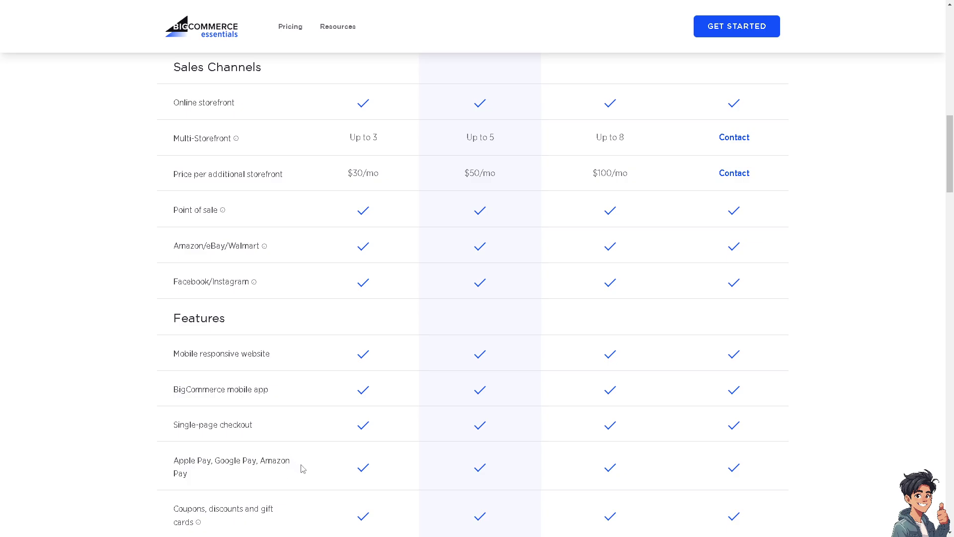
pyautogui.scroll(-1, 303, 469)
pyautogui.scroll(-3, 284, 420)
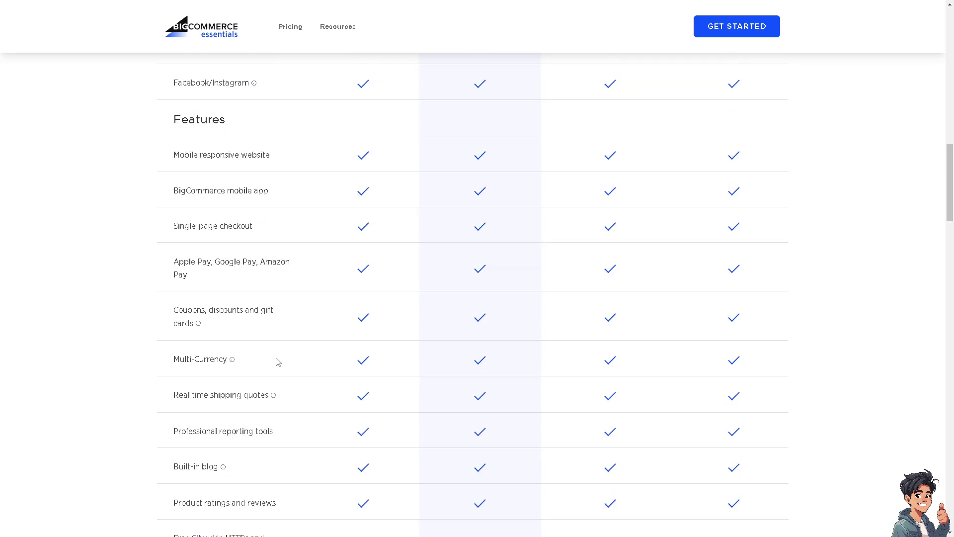
pyautogui.scroll(15, 278, 362)
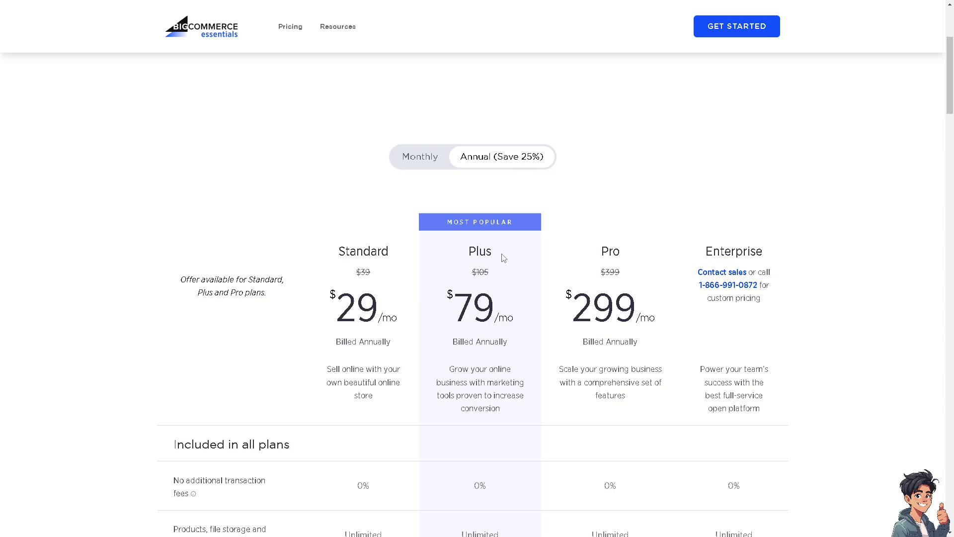
pyautogui.scroll(-4, 502, 258)
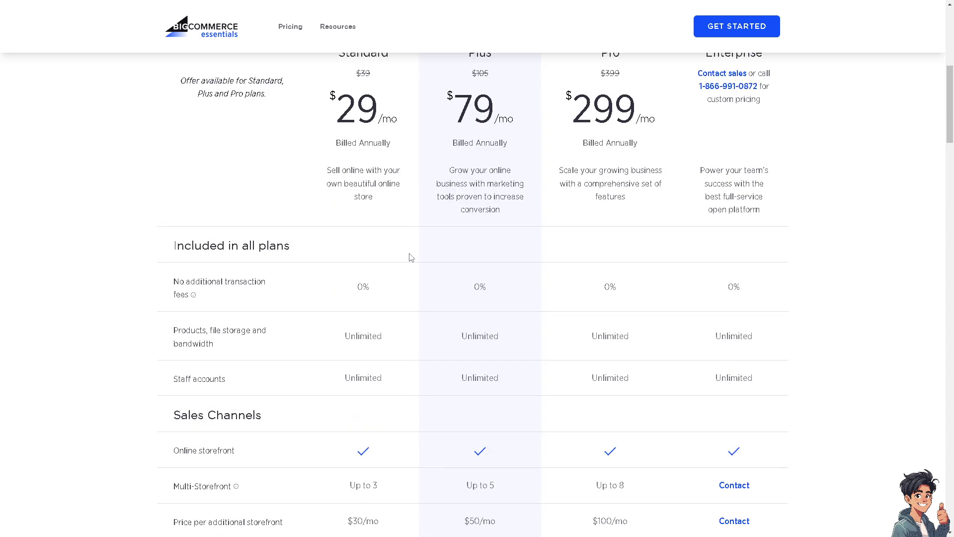
pyautogui.scroll(3, 410, 258)
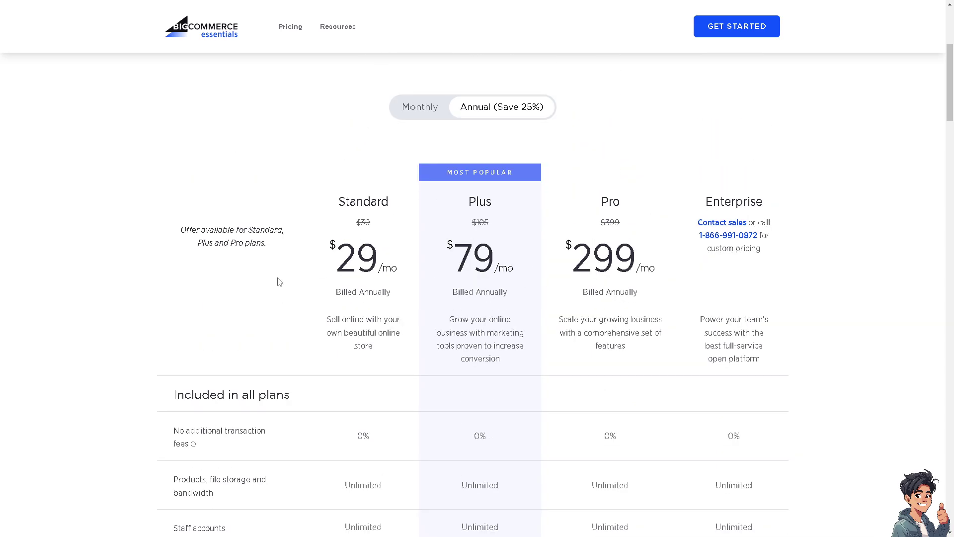
pyautogui.scroll(-6, 453, 357)
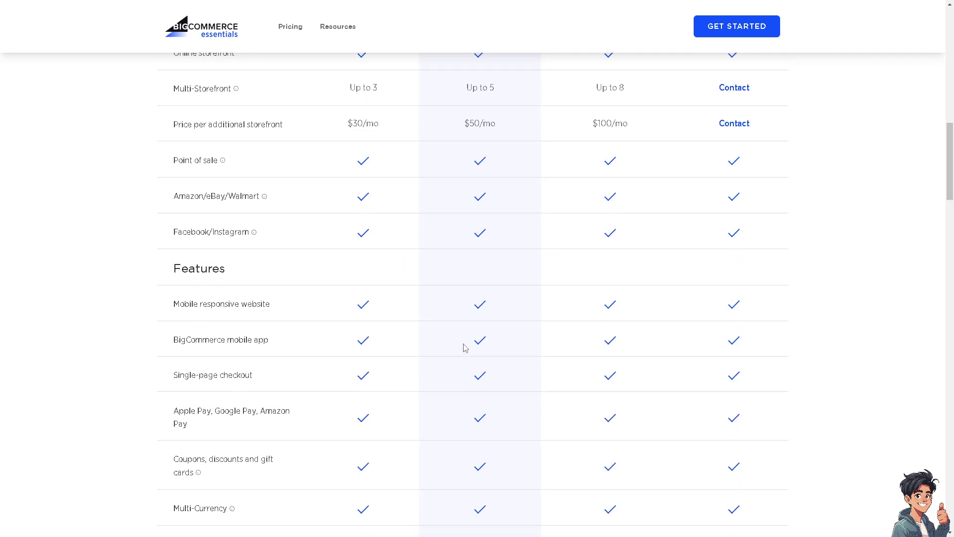
pyautogui.scroll(13, 475, 338)
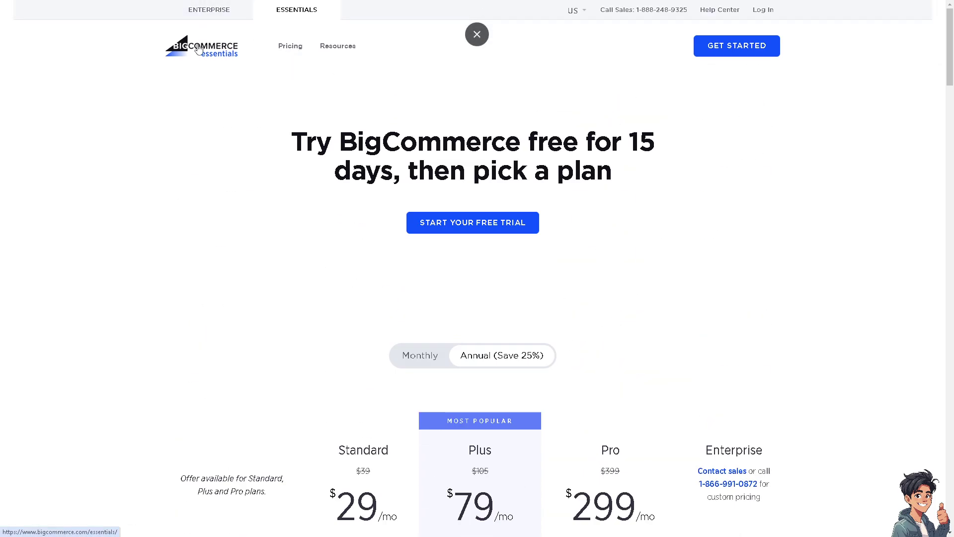
# Step: Return to the Essentials homepage and look down it for the free 15-day trial offer
pyautogui.click(198, 47)
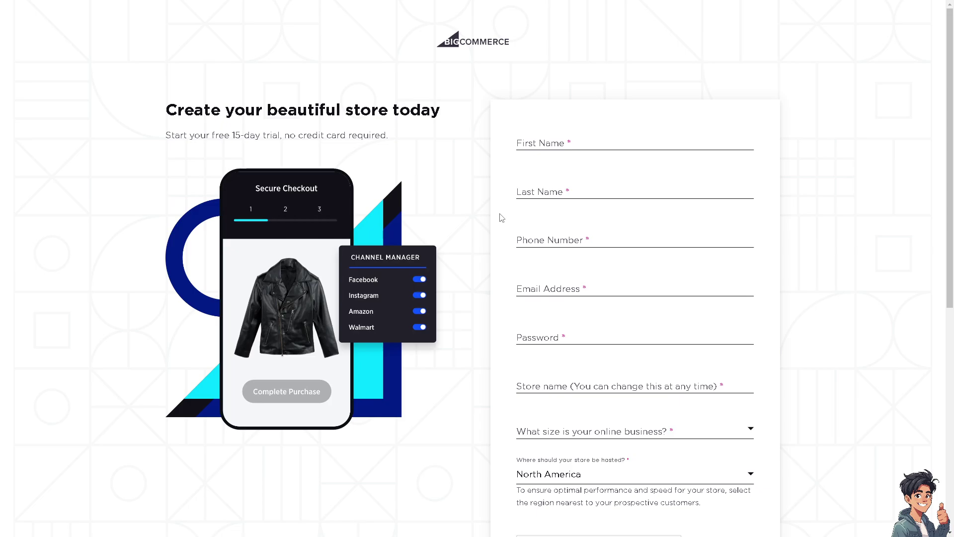
pyautogui.scroll(-3, 502, 218)
pyautogui.scroll(-3, 501, 218)
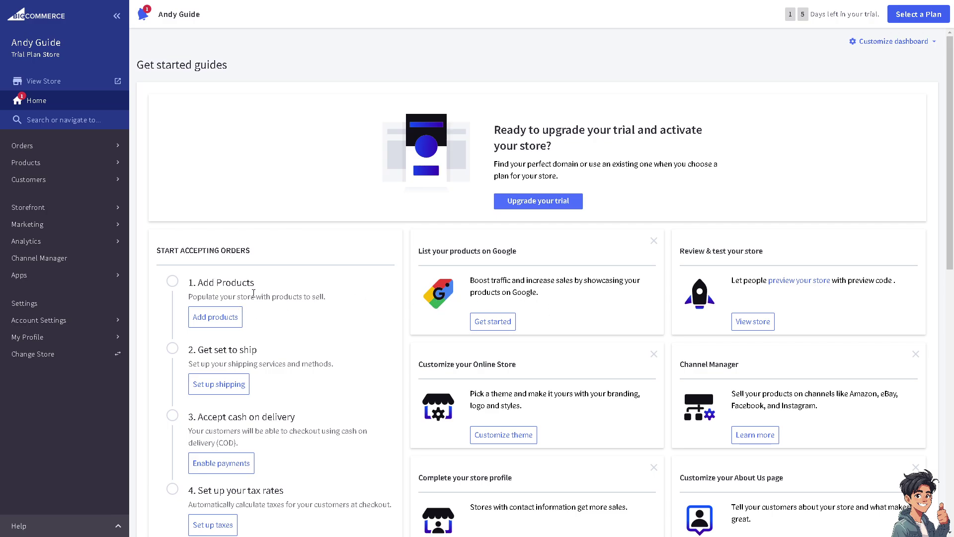
# Step: Enter product name 'Shopify vs BigCommerce' and SKU ANDY-123
pyautogui.scroll(-1, 256, 304)
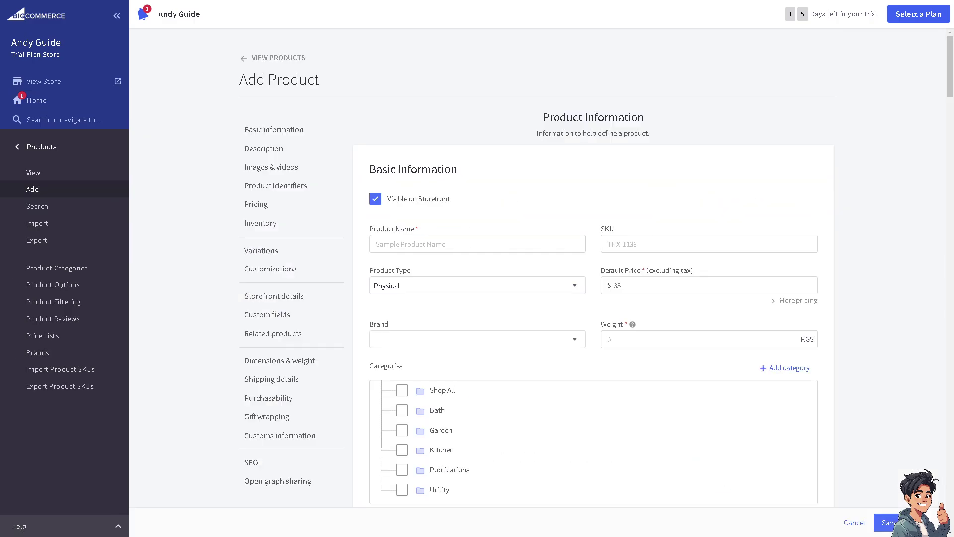
pyautogui.click(454, 242)
pyautogui.write('Shopify vs BigCommerce')
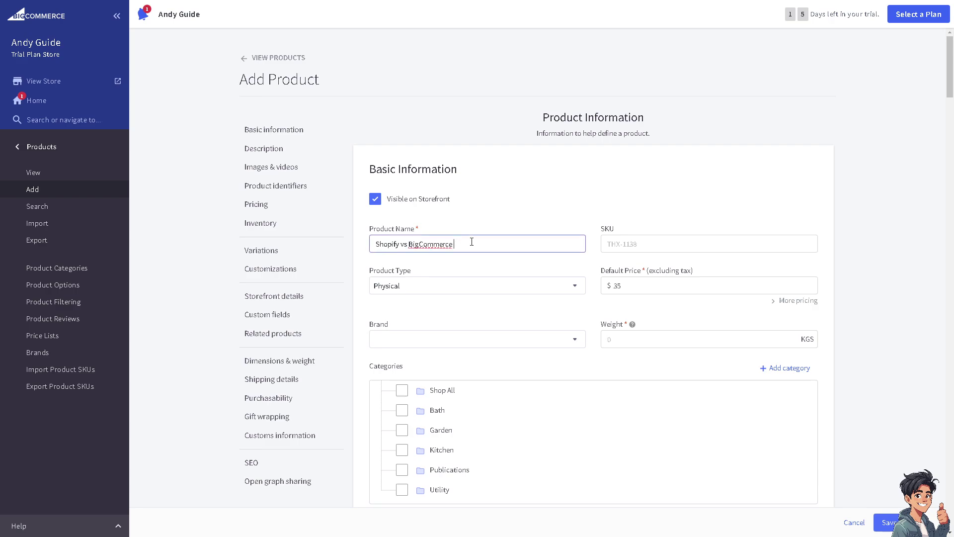
pyautogui.click(608, 245)
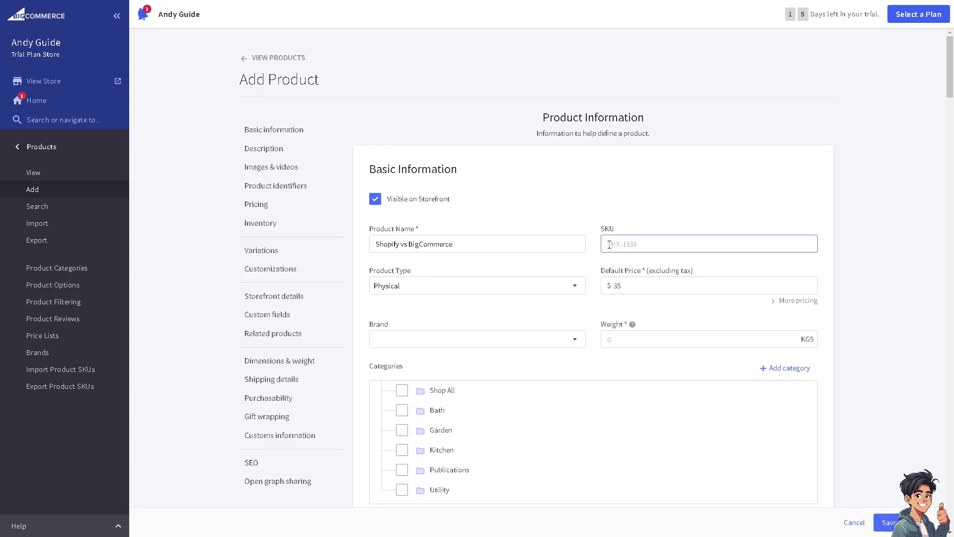
pyautogui.write('ANDY-123')
# Step: Set the product type to Digital and the brand to Common Good
pyautogui.click(571, 290)
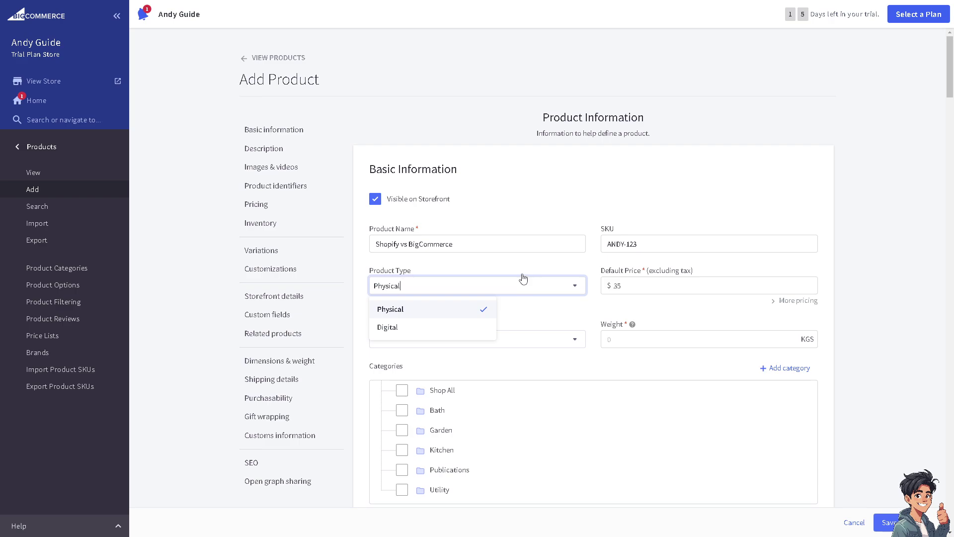
pyautogui.click(406, 328)
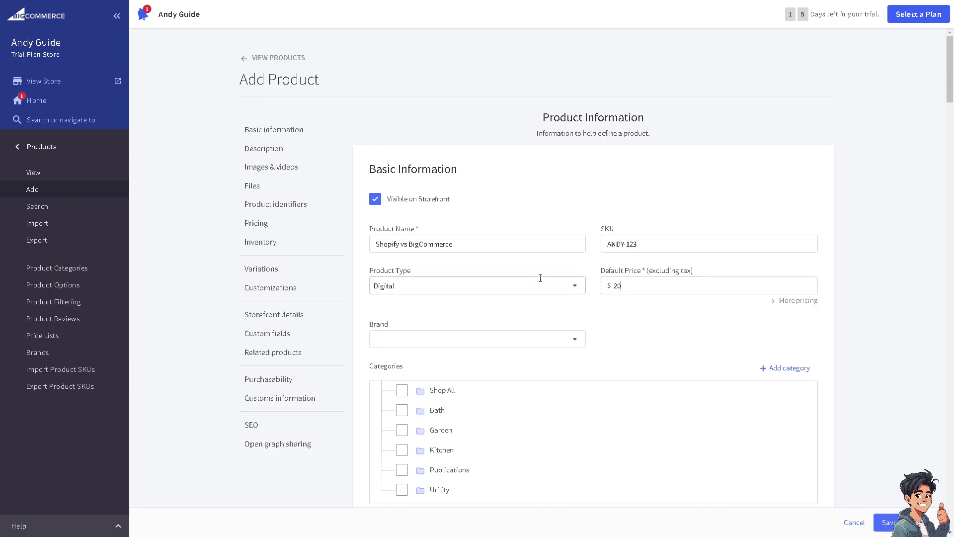
pyautogui.click(471, 338)
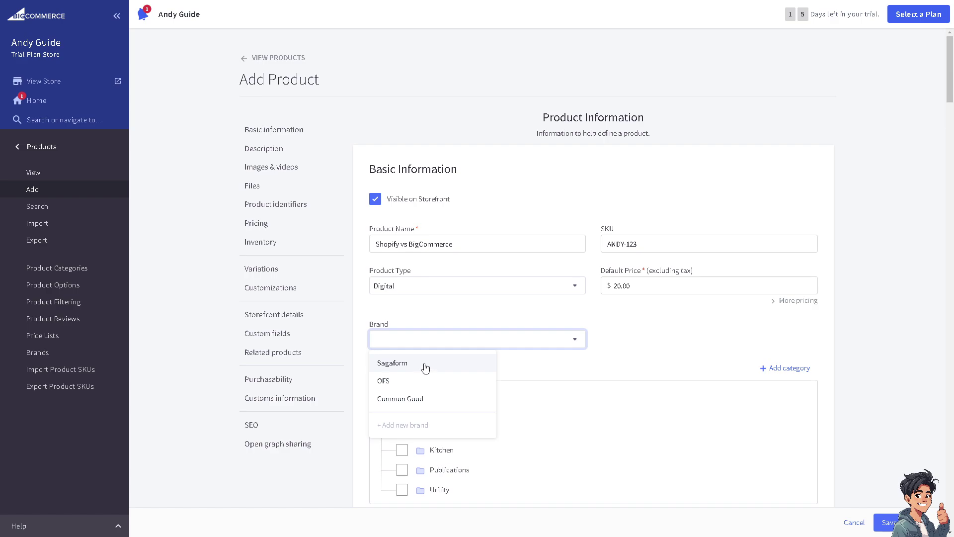
pyautogui.click(425, 398)
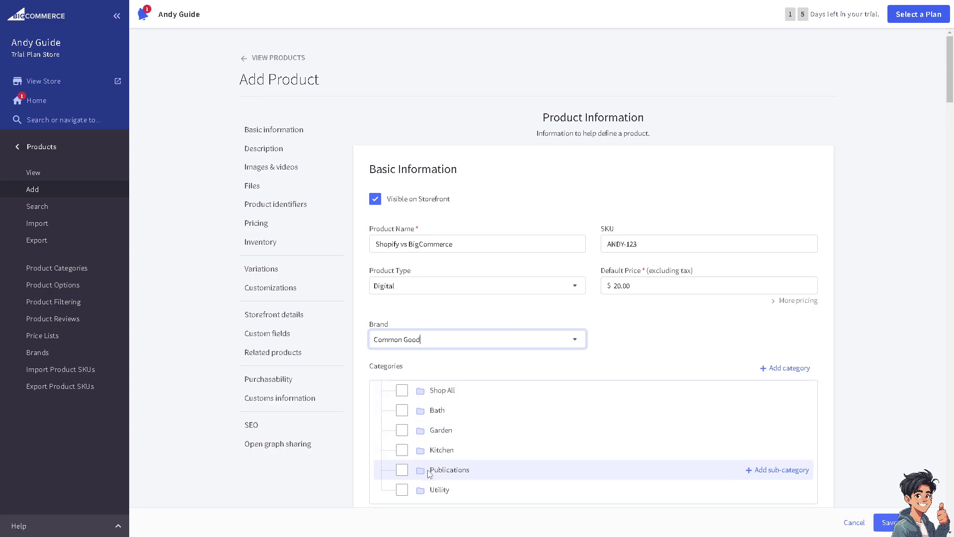
pyautogui.click(274, 149)
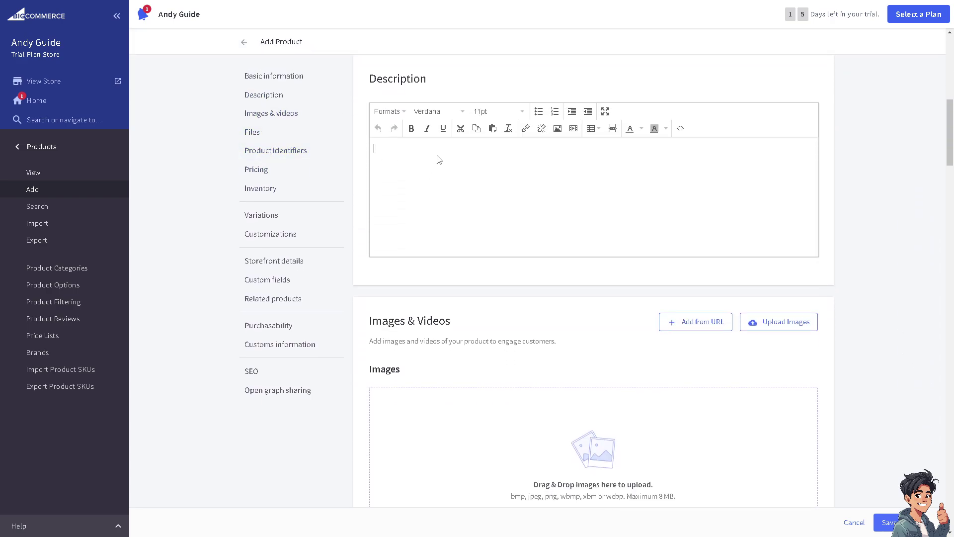
# Step: Make the description a bold 'Shopify vs BigCommerce' line
pyautogui.write('Shopify vs BigCommerce')
pyautogui.hotkey('ctrl', 'a')
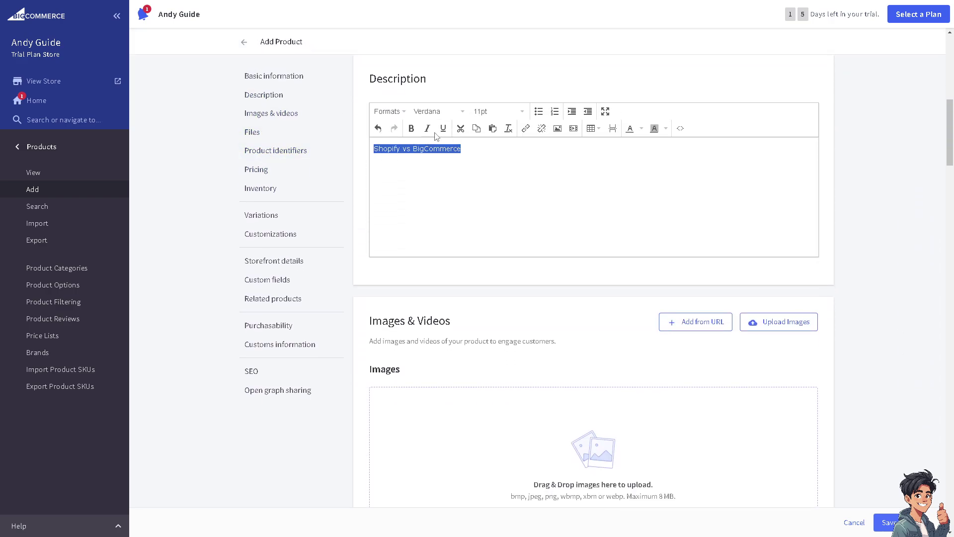
pyautogui.click(412, 128)
pyautogui.click(501, 159)
pyautogui.moveTo(501, 159); pyautogui.dragTo(367, 152)
pyautogui.hotkey('ctrl', 'c')
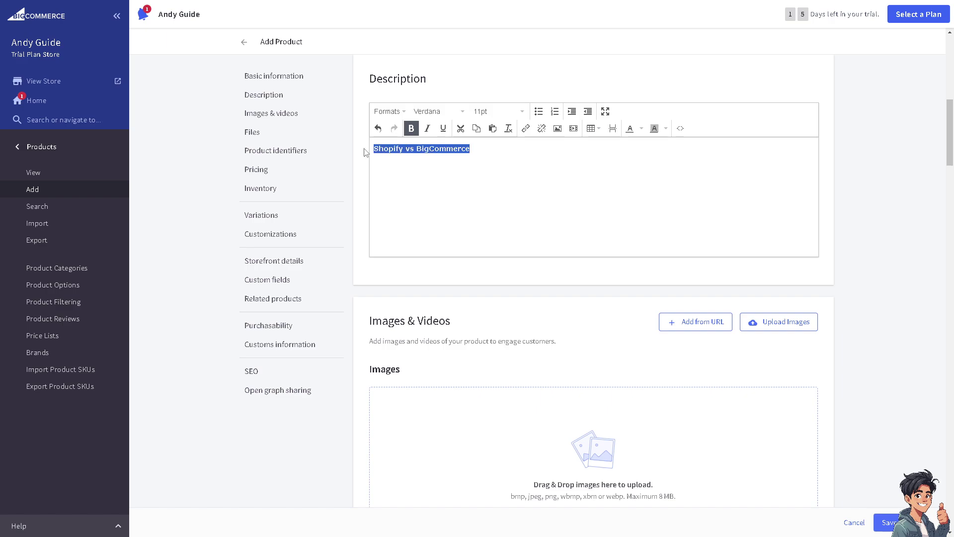
pyautogui.click(536, 146)
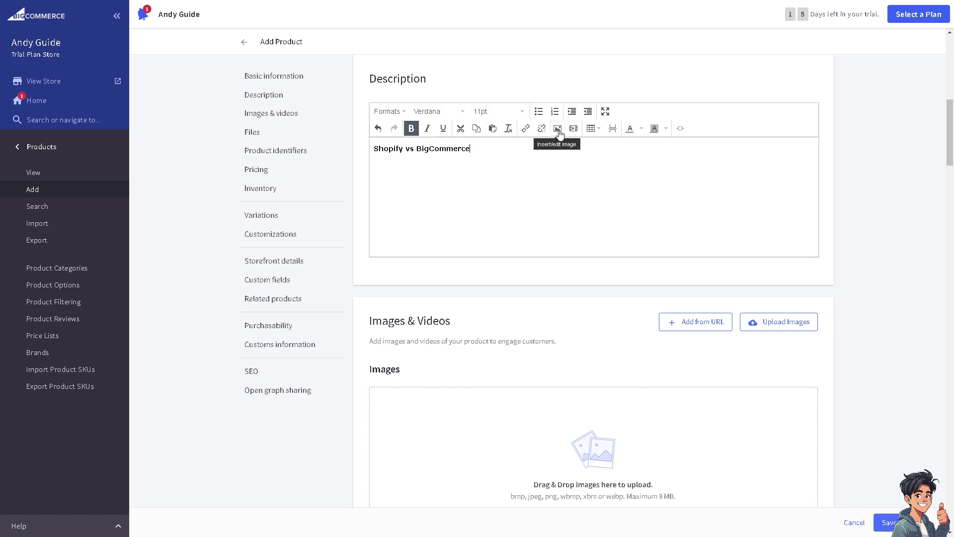
# Step: Upload a product image with alt text 'Shopify vs BigCommerce'
pyautogui.click(558, 130)
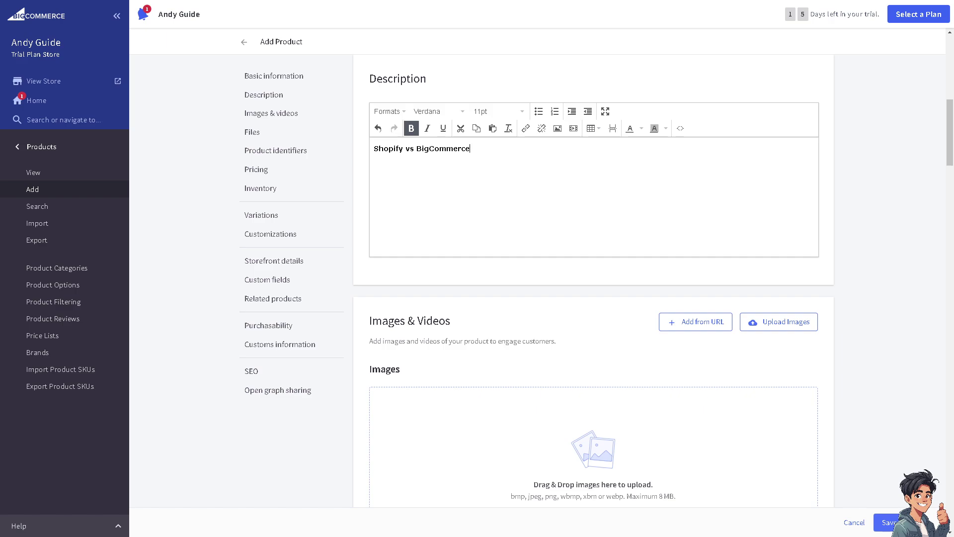
pyautogui.scroll(-1, 558, 332)
pyautogui.click(493, 386)
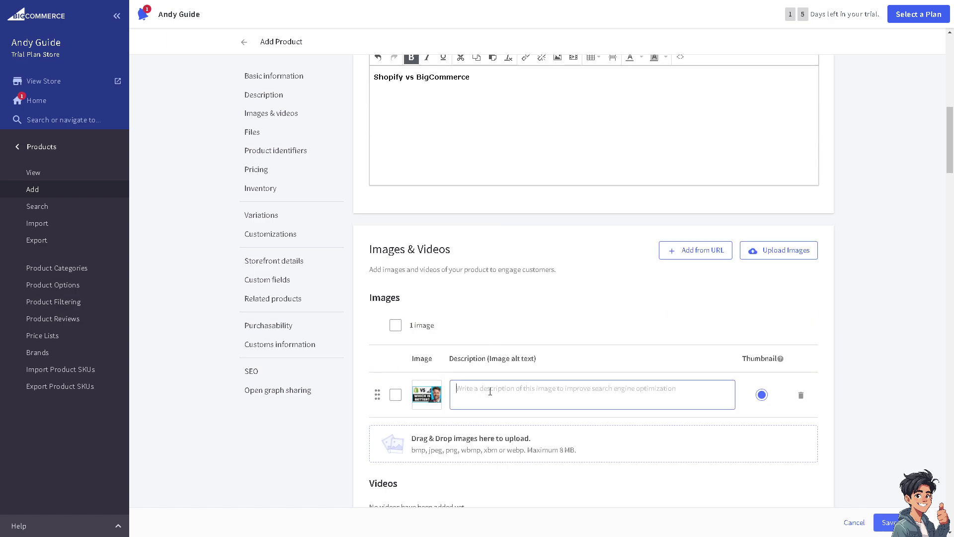
pyautogui.hotkey('ctrl', 'v')
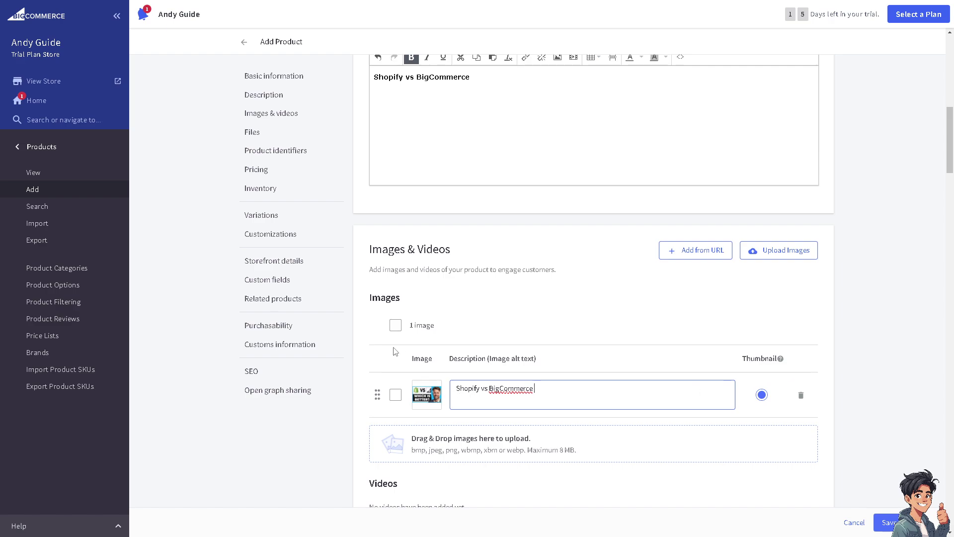
# Step: Insert the comparison image on a new line below the bold description title
pyautogui.click(395, 325)
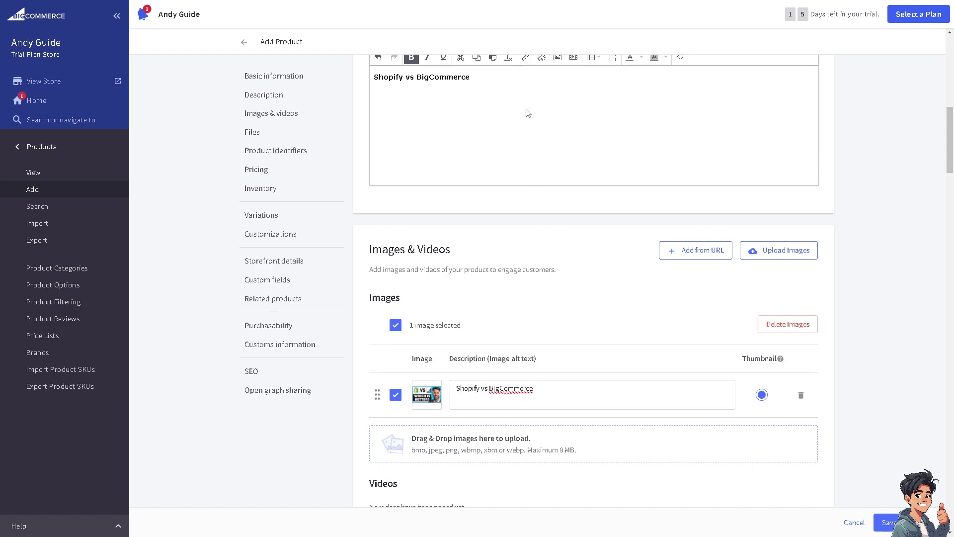
pyautogui.scroll(1, 512, 151)
pyautogui.press('Return')
pyautogui.press('Return')
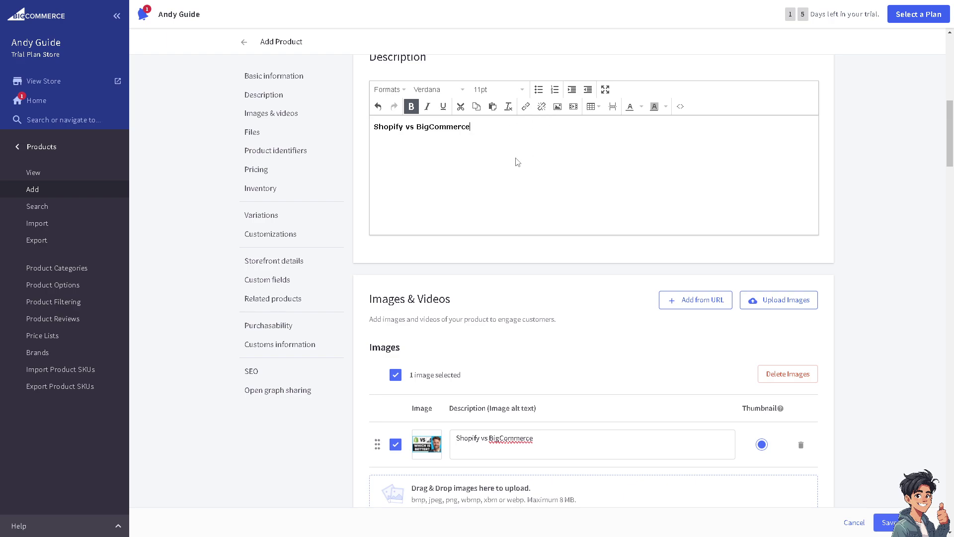
pyautogui.click(557, 107)
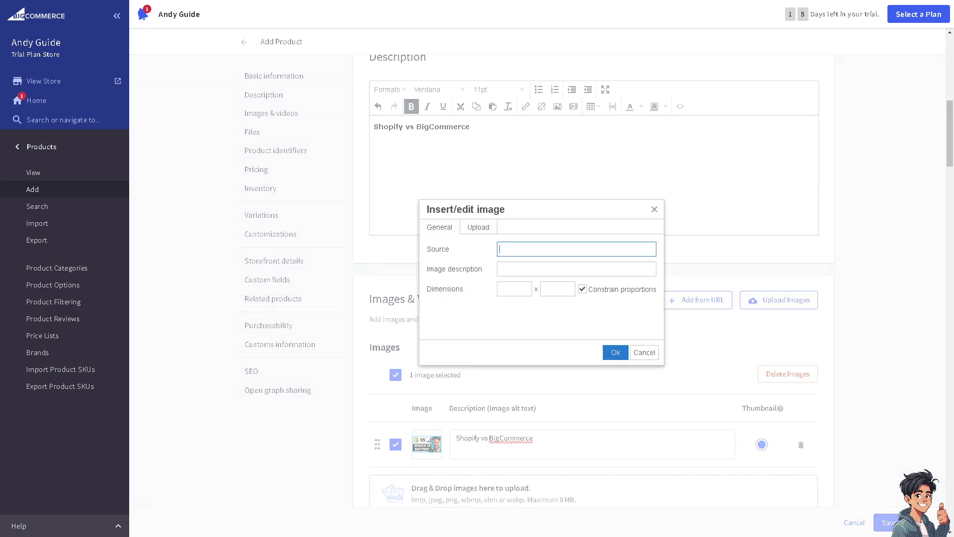
pyautogui.scroll(3, 444, 132)
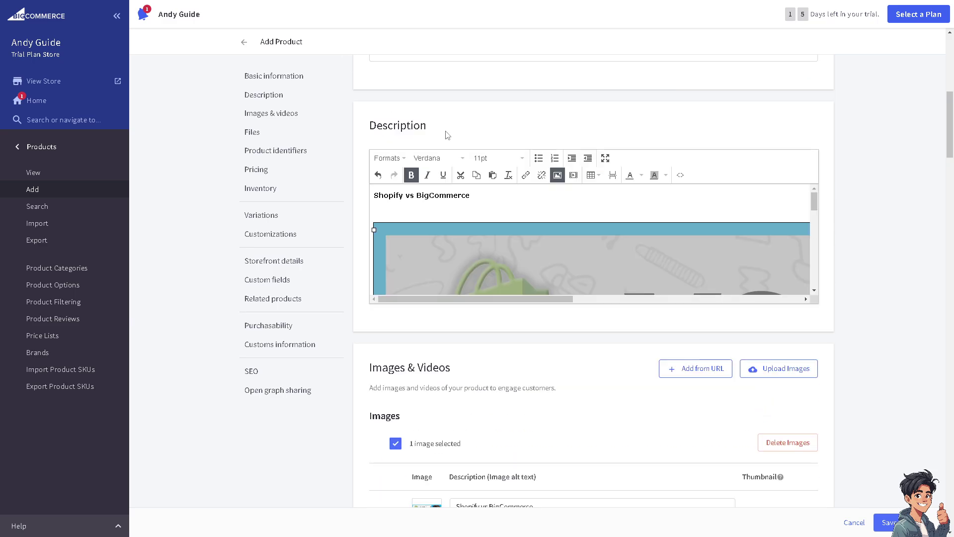
# Step: Shrink the description image to about 325 px wide and remove the blank line above it
pyautogui.moveTo(375, 230); pyautogui.dragTo(629, 263)
pyautogui.click(373, 230)
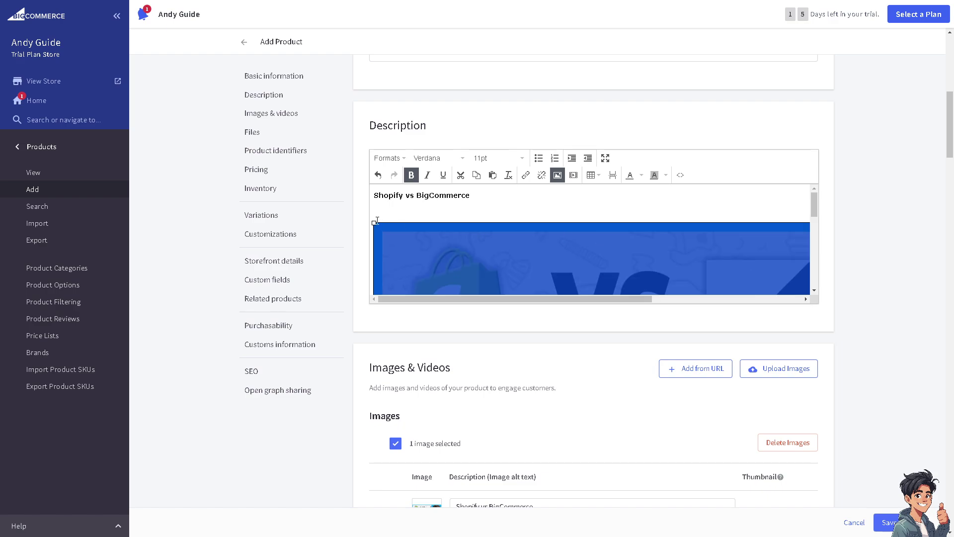
pyautogui.click(377, 220)
pyautogui.click(374, 223)
pyautogui.moveTo(374, 223); pyautogui.dragTo(462, 254)
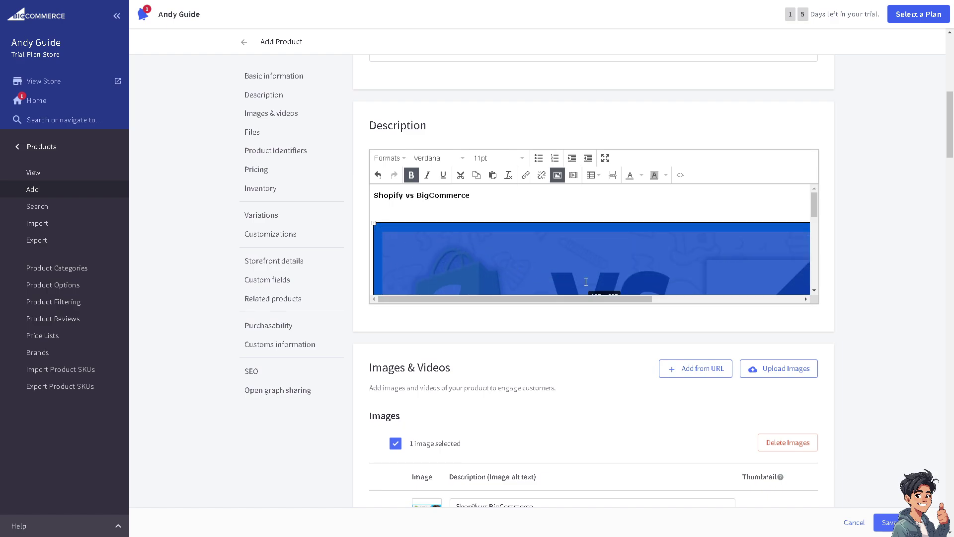
pyautogui.click(464, 213)
pyautogui.click(465, 232)
pyautogui.moveTo(376, 223); pyautogui.dragTo(596, 275)
pyautogui.scroll(-2, 596, 276)
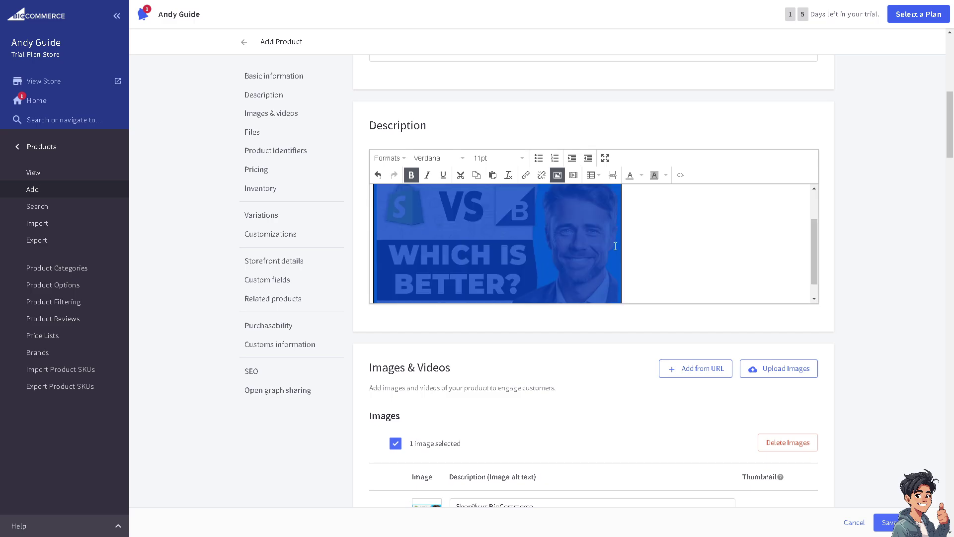
pyautogui.scroll(5, 625, 249)
pyautogui.moveTo(624, 318); pyautogui.dragTo(535, 323)
pyautogui.click(558, 308)
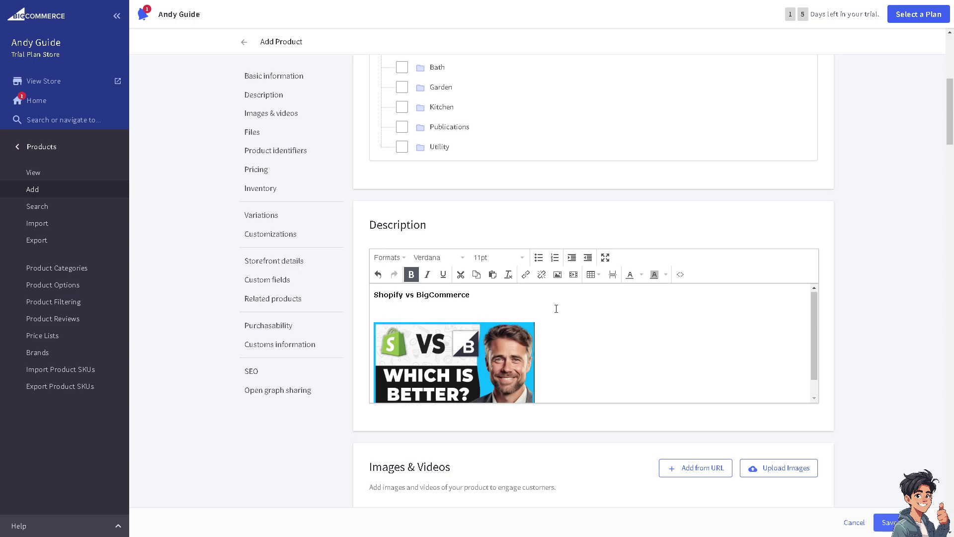
pyautogui.press('BackSpace')
pyautogui.click(524, 306)
# Step: Review the remaining product sections and save the 'Shopify vs BigCommerce' product
pyautogui.scroll(-3, 527, 308)
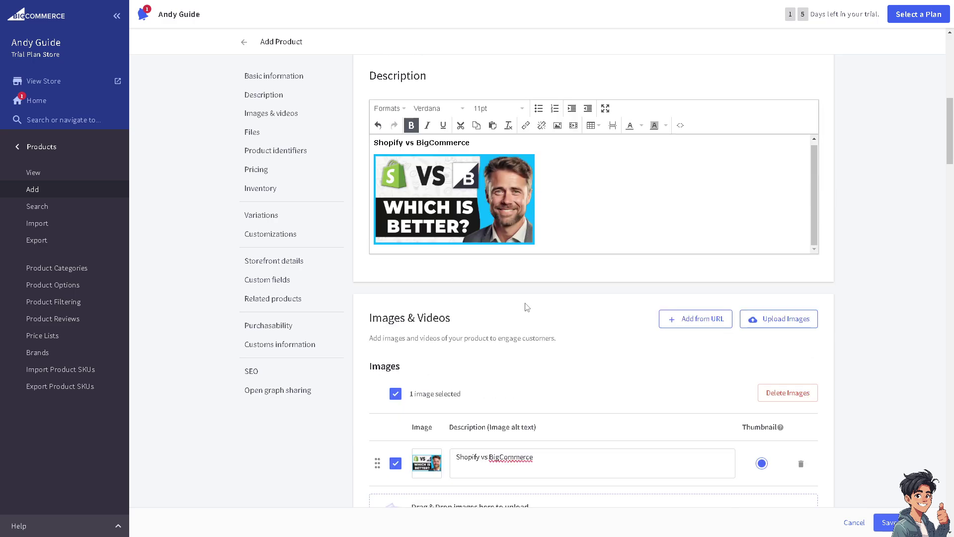
pyautogui.scroll(-9, 467, 351)
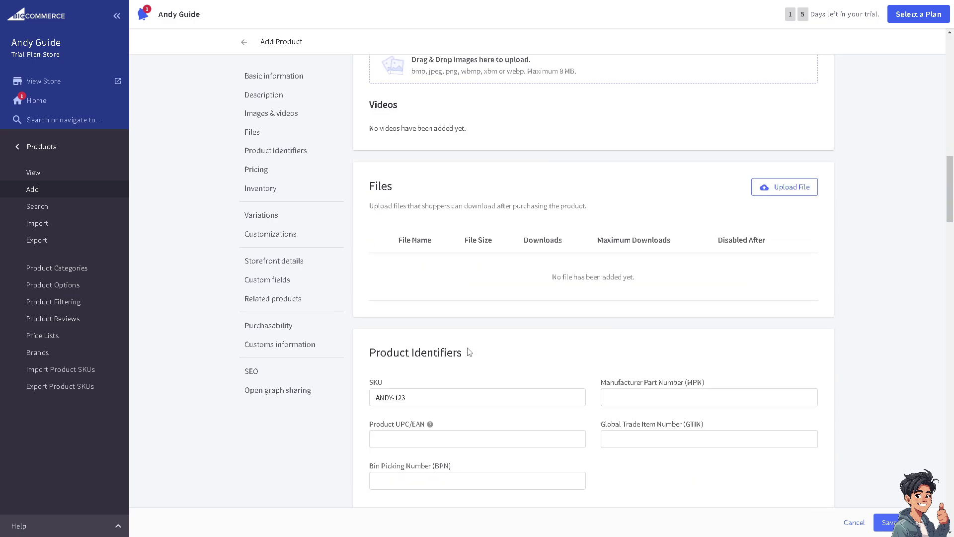
pyautogui.scroll(-13, 467, 351)
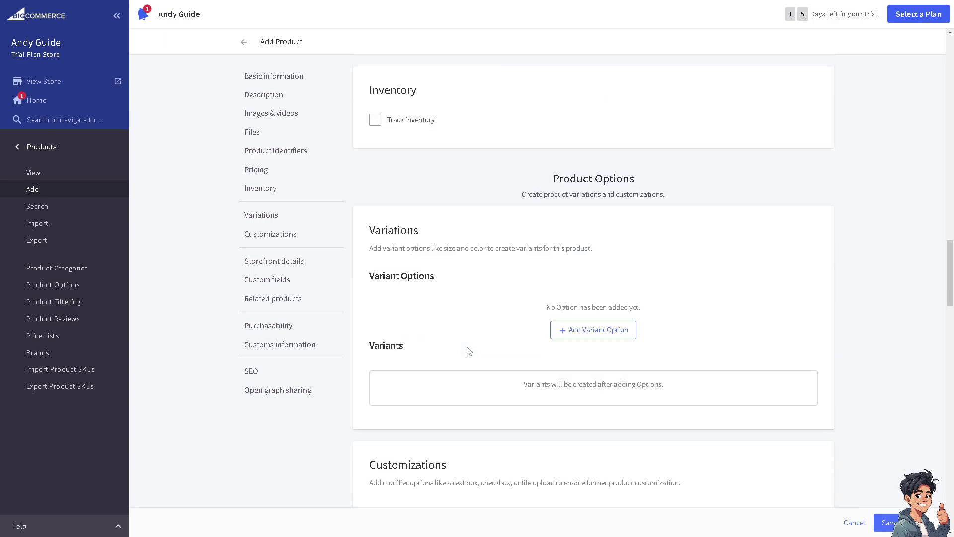
pyautogui.scroll(-3, 825, 435)
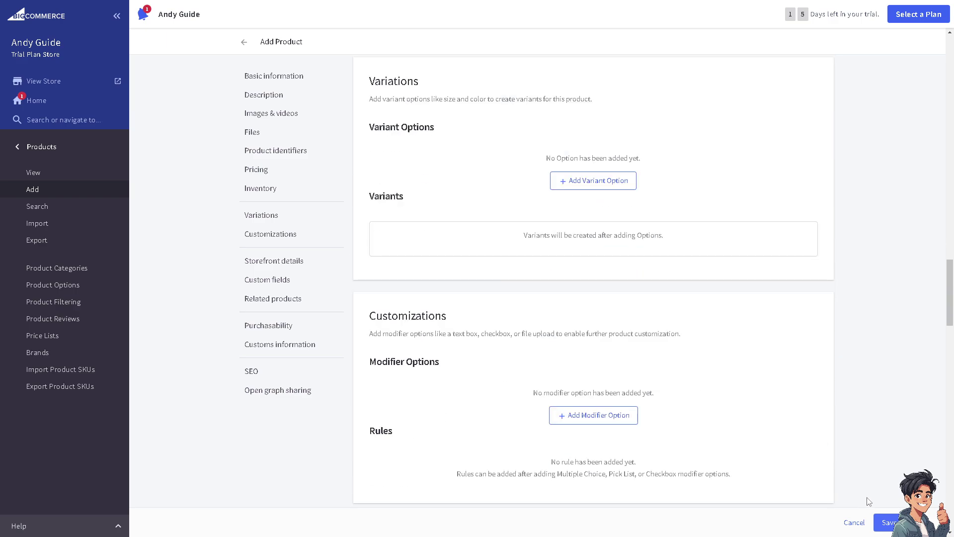
pyautogui.click(887, 522)
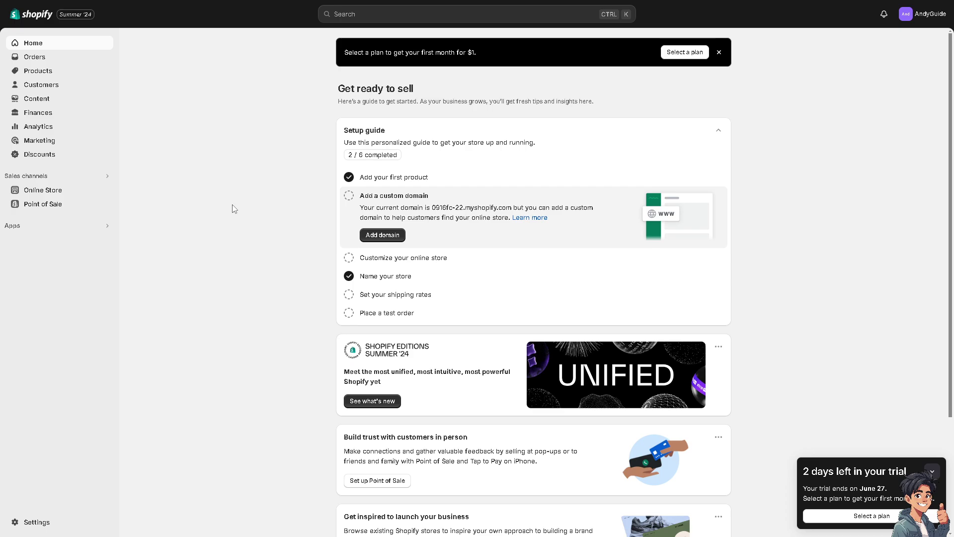
# Step: Go to Shopify's Products section and begin adding a new product
pyautogui.click(44, 74)
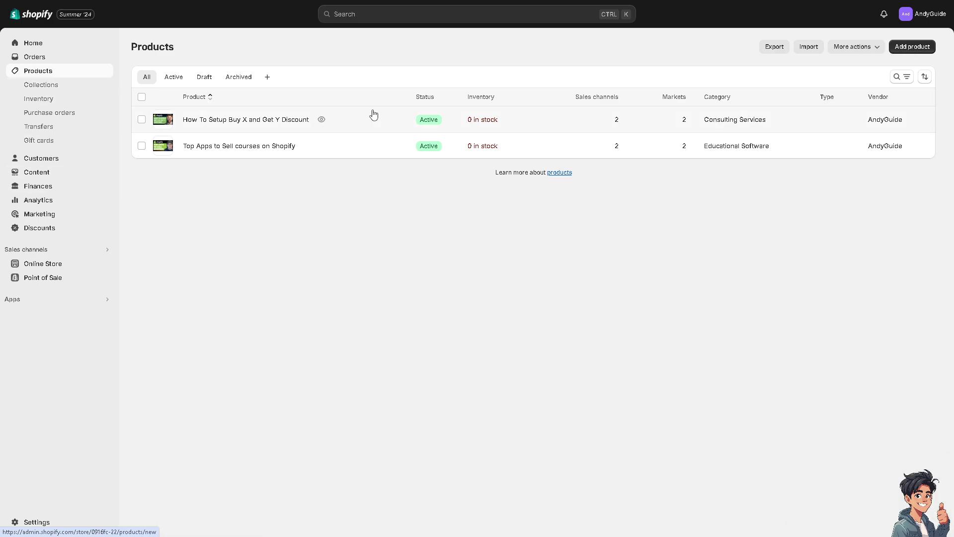
pyautogui.click(279, 121)
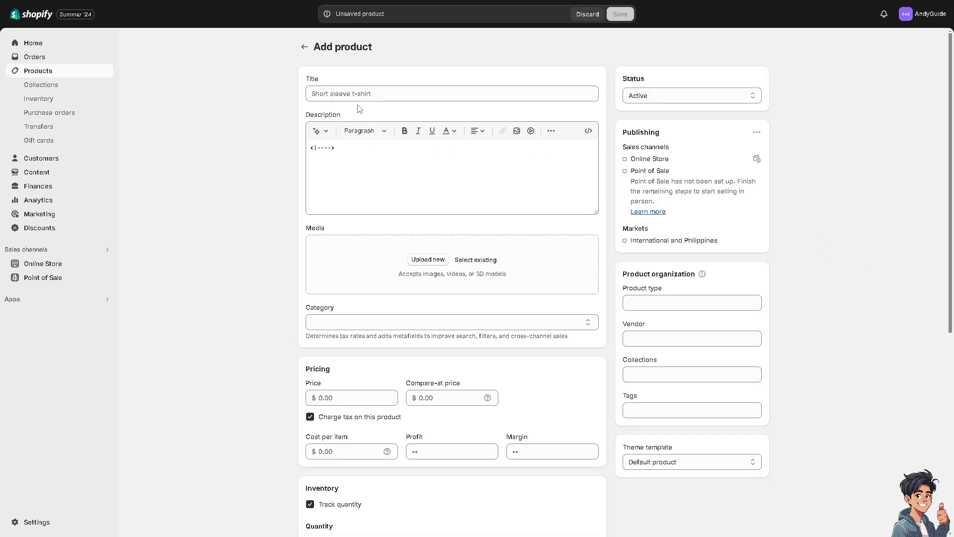
# Step: Paste 'Shopify vs BigCommerce' as the title and as bold description text
pyautogui.click(357, 99)
pyautogui.hotkey('ctrl', 'v')
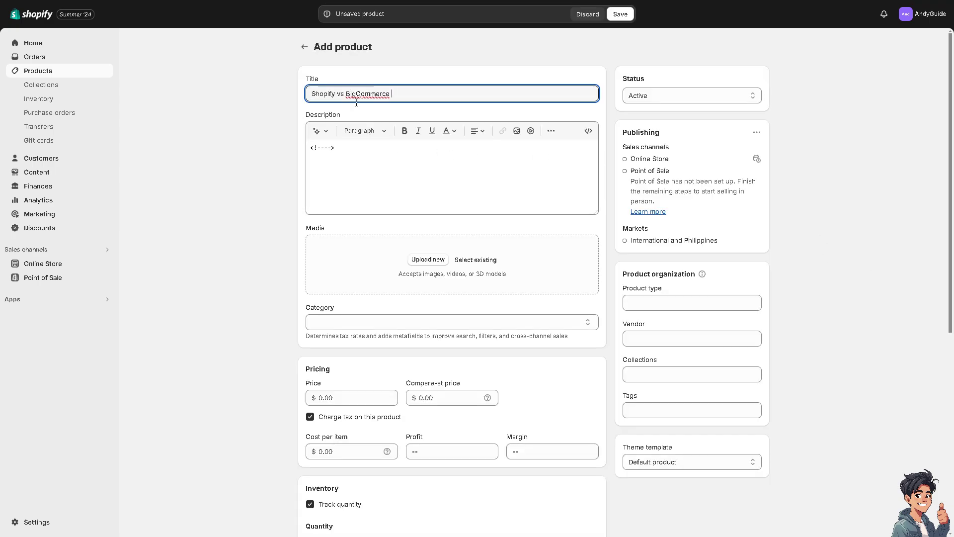
pyautogui.click(346, 152)
pyautogui.hotkey('ctrl', 'a')
pyautogui.write('Shopify vs BigCommerce')
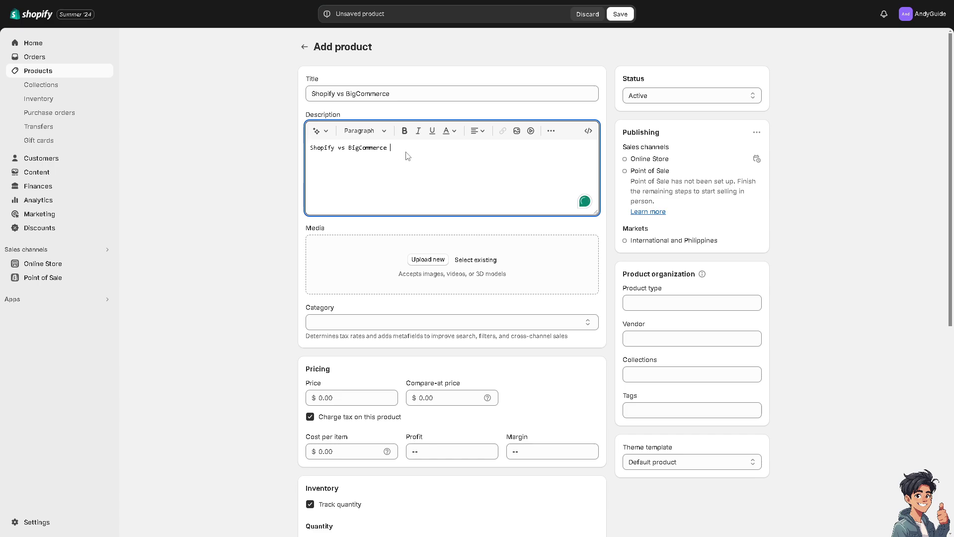
pyautogui.hotkey('ctrl', 'a')
pyautogui.click(405, 131)
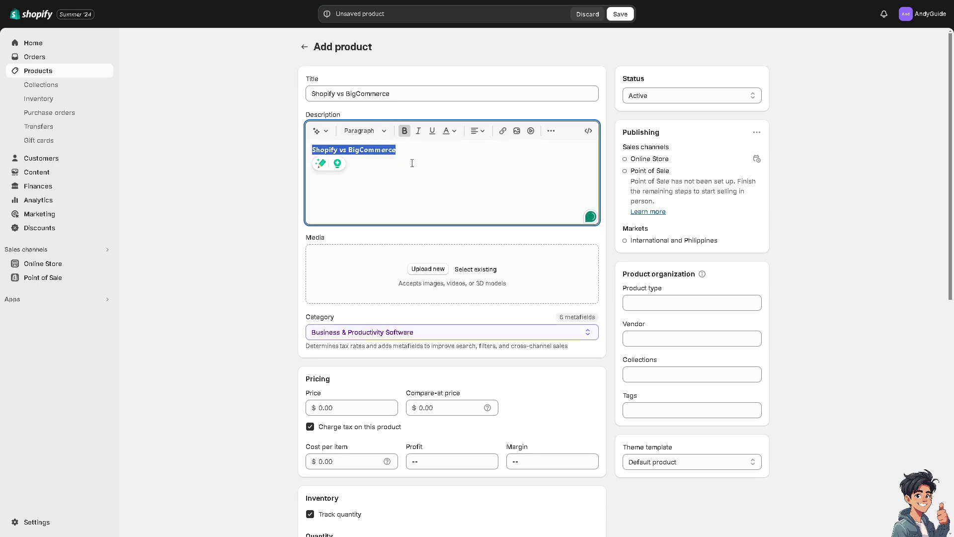
# Step: Color the description text light blue and paste the comparison image beneath it
pyautogui.click(452, 132)
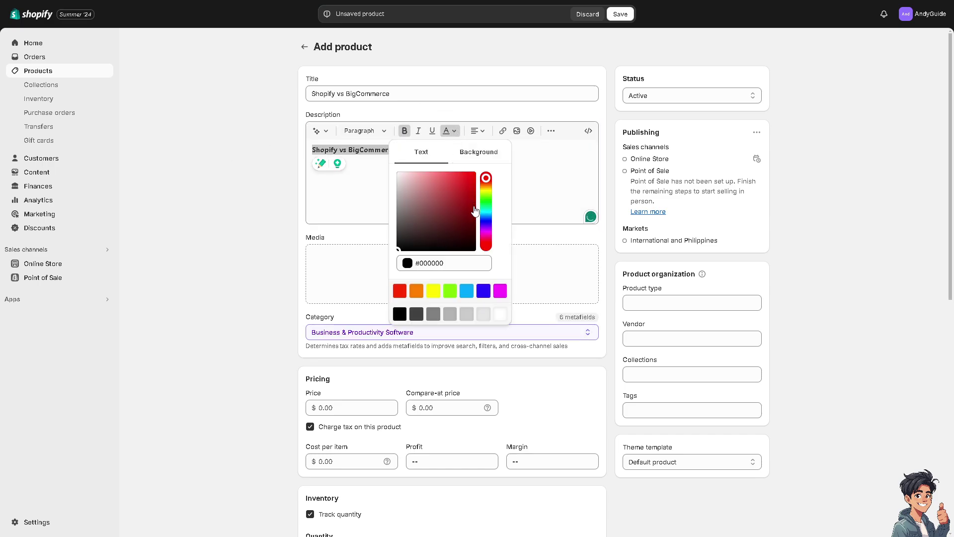
pyautogui.click(467, 292)
pyautogui.click(421, 152)
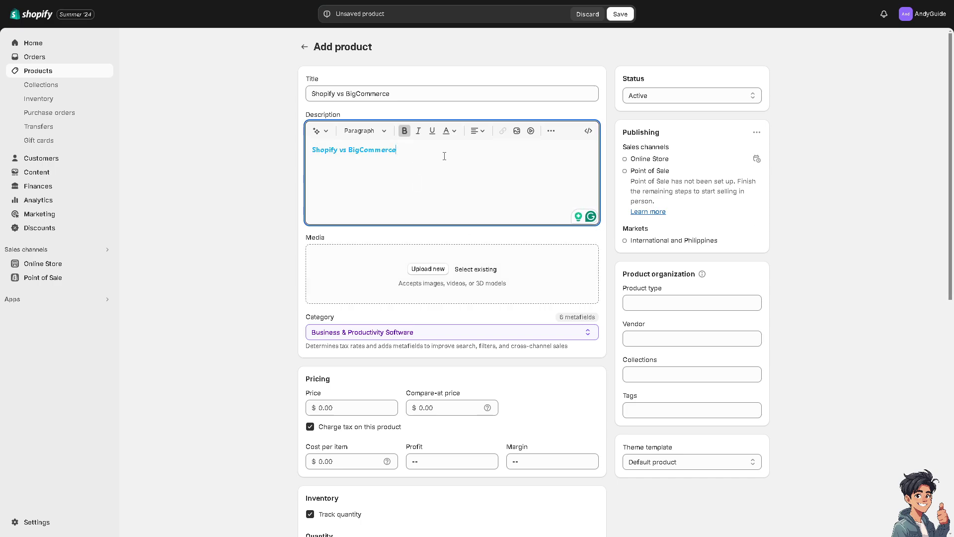
pyautogui.press('Return')
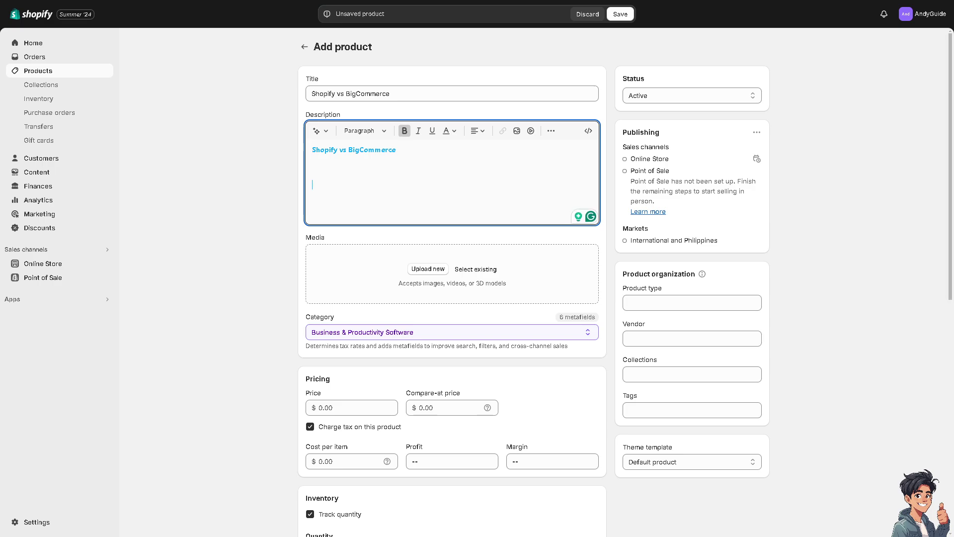
pyautogui.hotkey('ctrl', 'v')
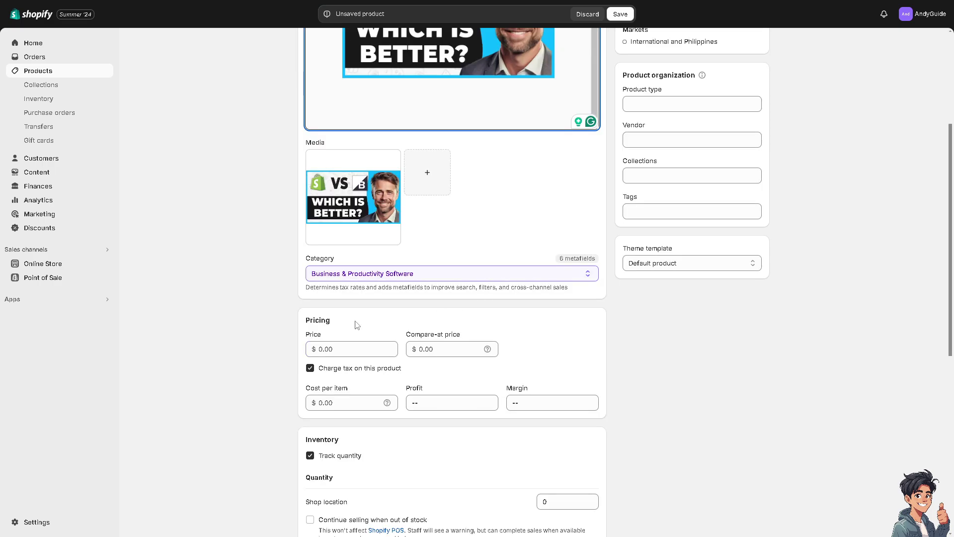
# Step: Set the price to 10.00 and the compare-at price to 15.00
pyautogui.click(346, 348)
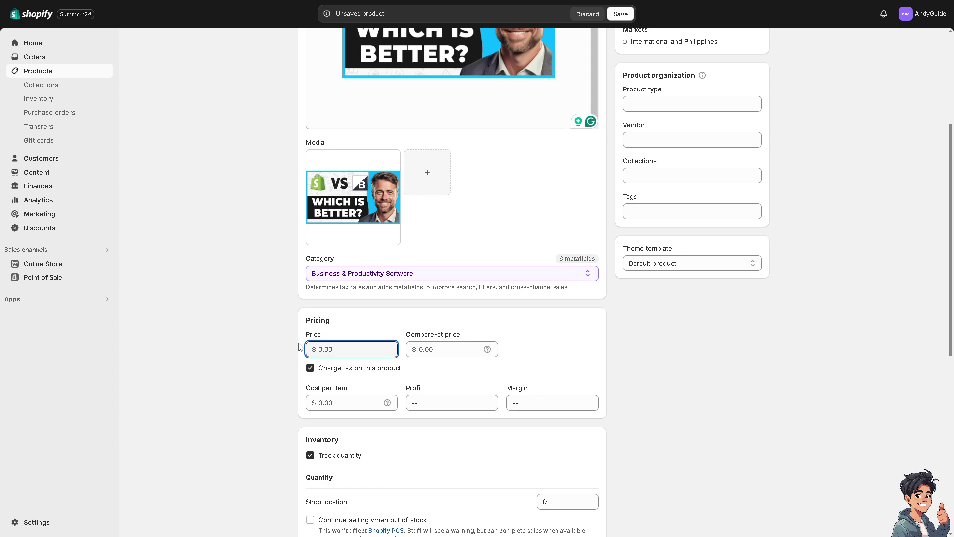
pyautogui.write('10')
pyautogui.click(418, 348)
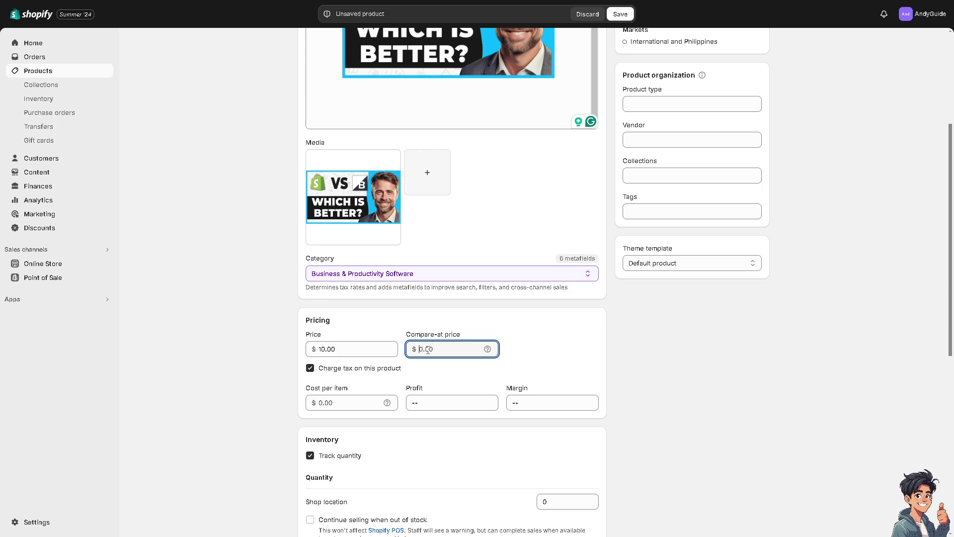
pyautogui.write('15')
pyautogui.click(678, 338)
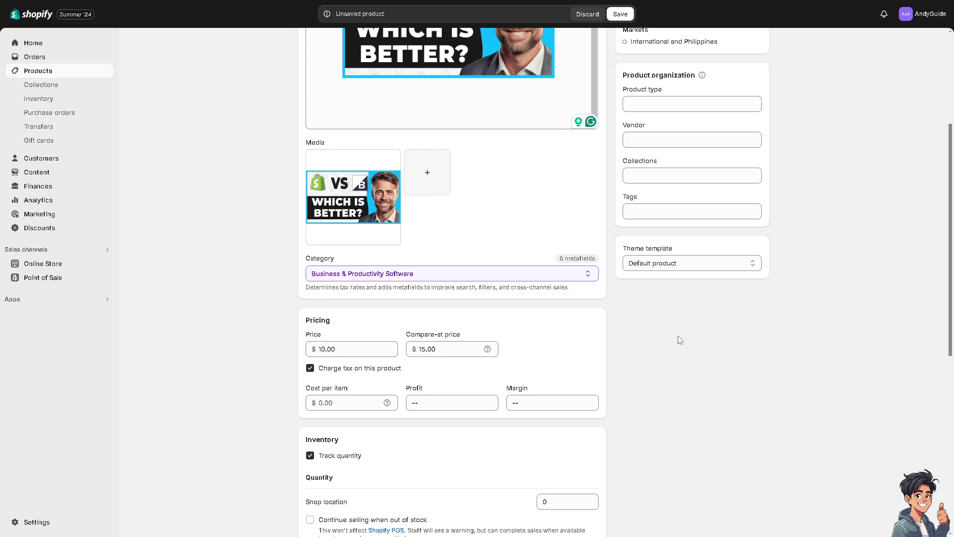
# Step: Look over the profit and variant sections further down the product form
pyautogui.click(430, 404)
pyautogui.scroll(-2, 430, 403)
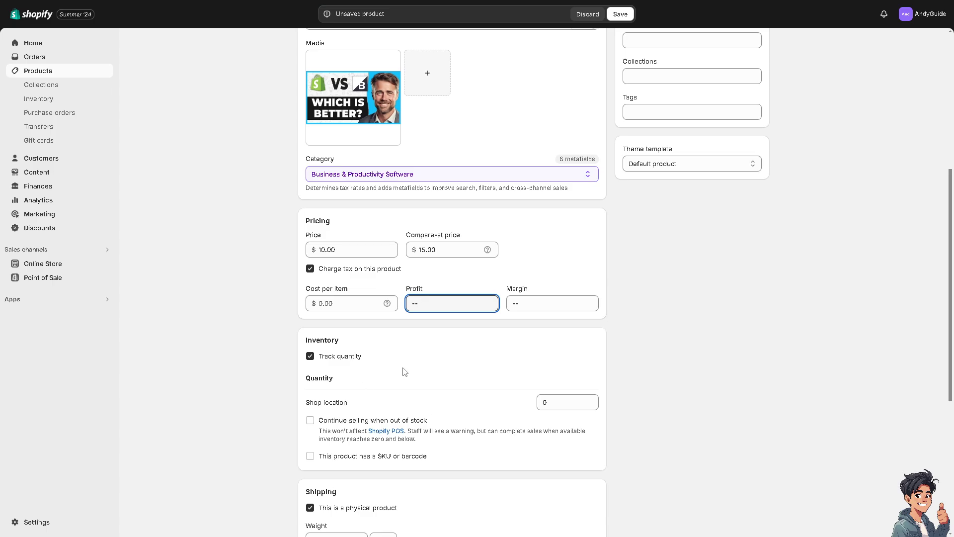
pyautogui.scroll(-4, 403, 372)
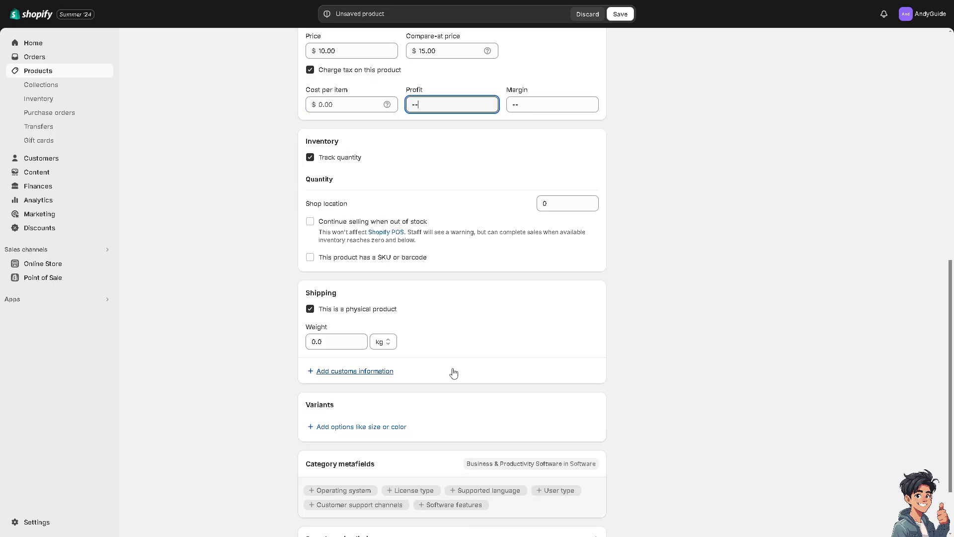
pyautogui.click(392, 426)
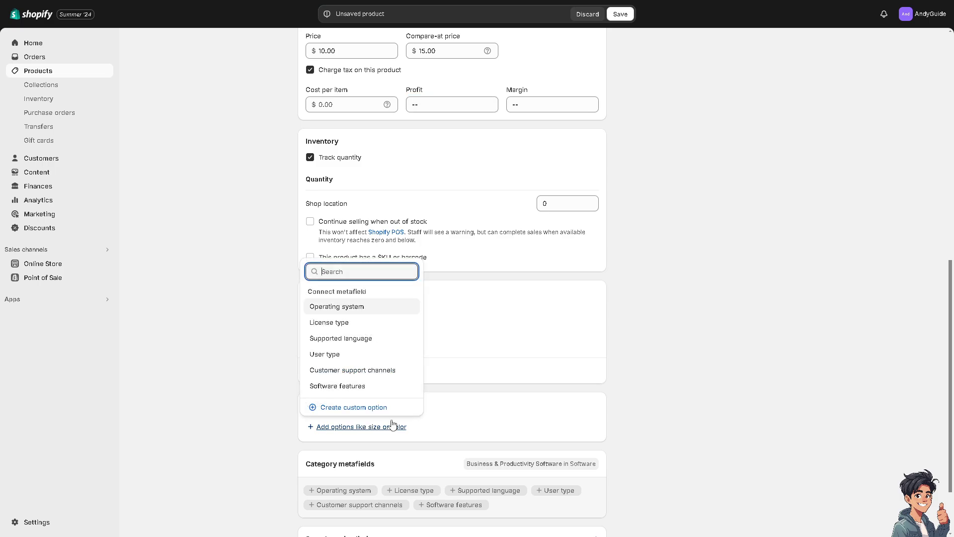
pyautogui.click(228, 326)
pyautogui.scroll(-2, 274, 356)
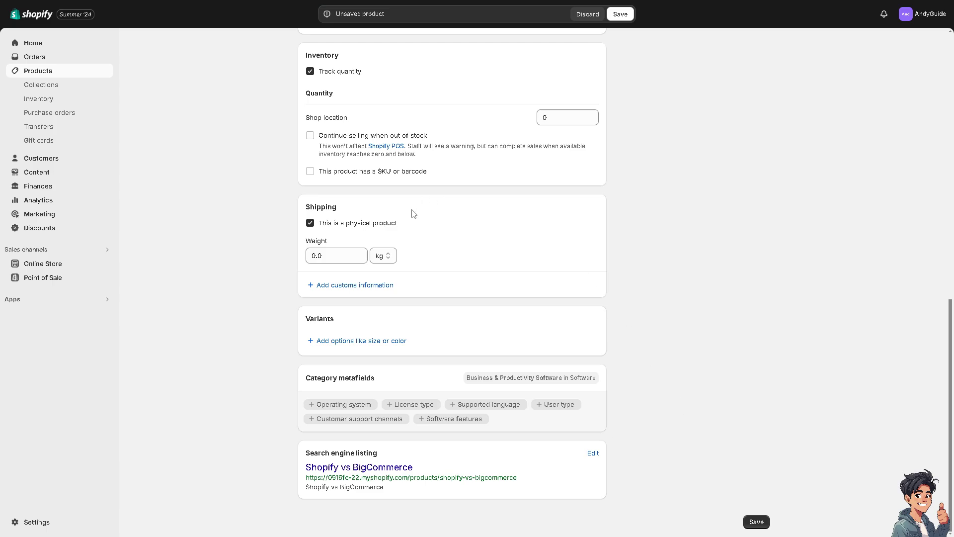
# Step: Save the Shopify vs BigCommerce product twice and dismiss the Product saved confirmation
pyautogui.scroll(3, 757, 507)
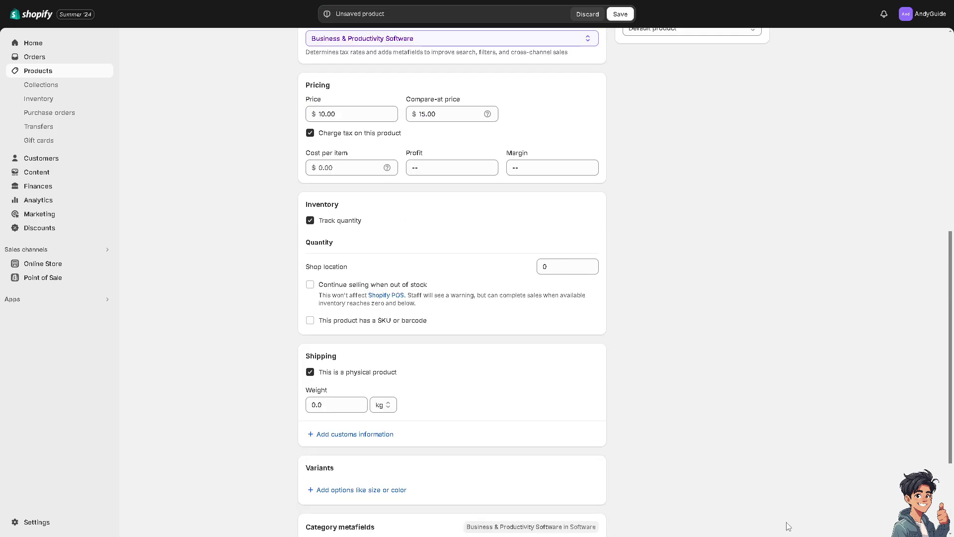
pyautogui.scroll(-3, 788, 526)
pyautogui.click(756, 521)
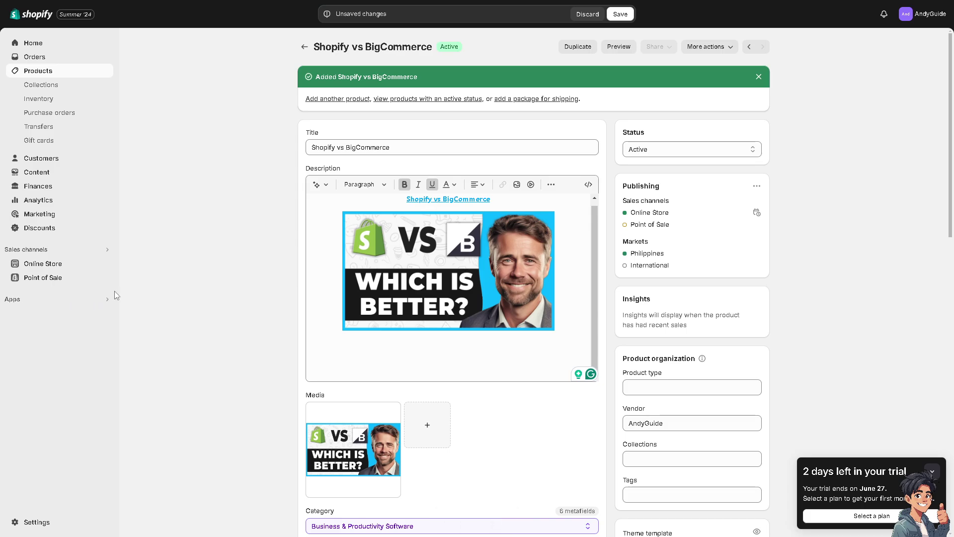
pyautogui.click(620, 14)
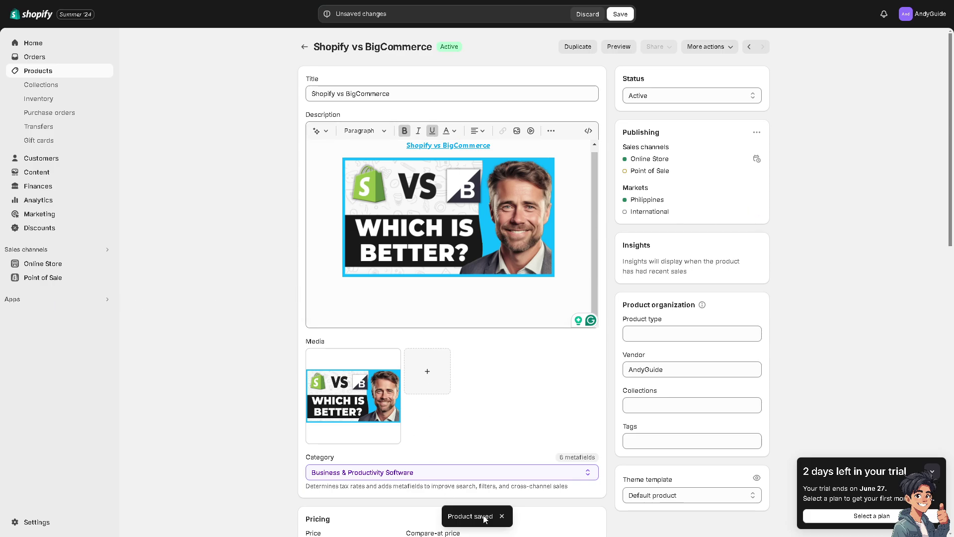
pyautogui.click(502, 516)
# Step: Save the product changes, then bring up the App Store's Browse apps category menu
pyautogui.click(620, 14)
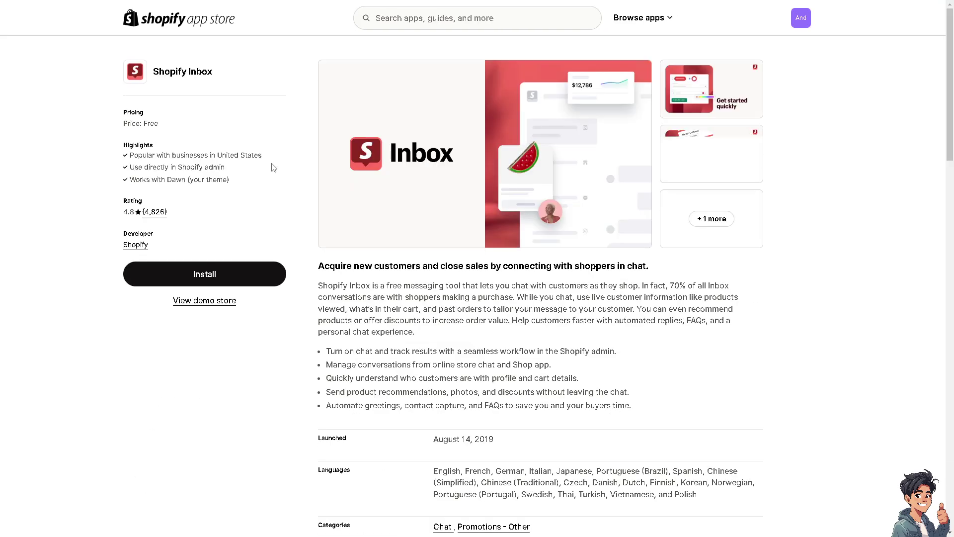
pyautogui.click(627, 19)
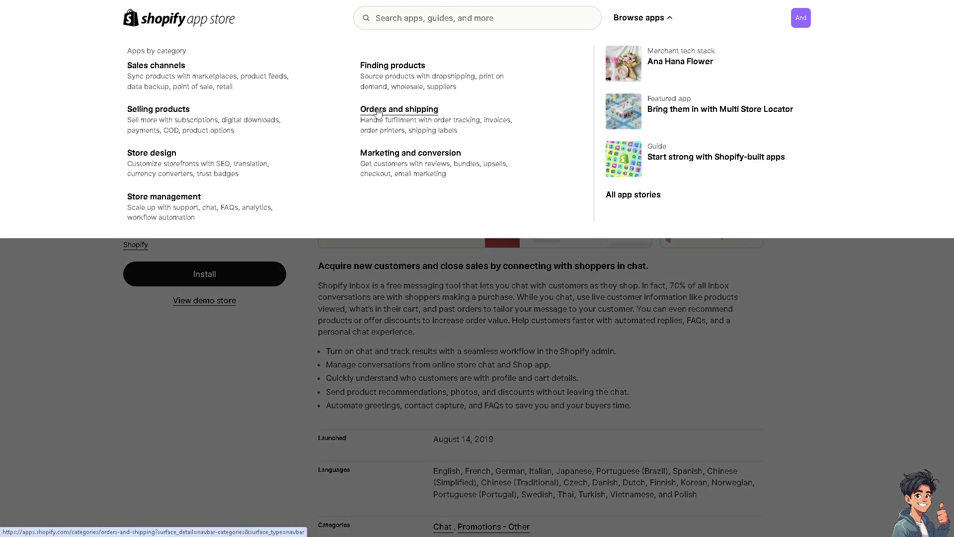
# Step: Open the ShipStation app page from the Orders and shipping category
pyautogui.click(378, 113)
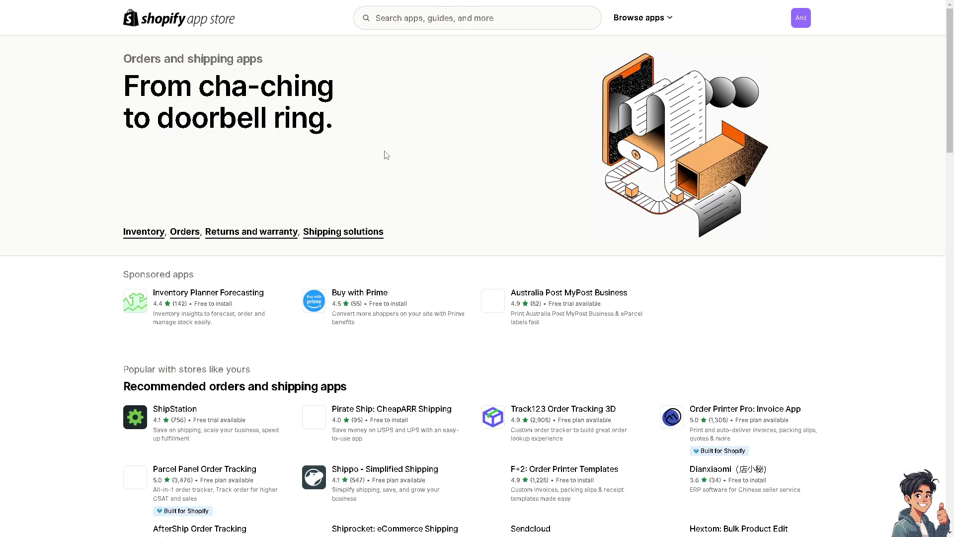
pyautogui.scroll(-2, 412, 180)
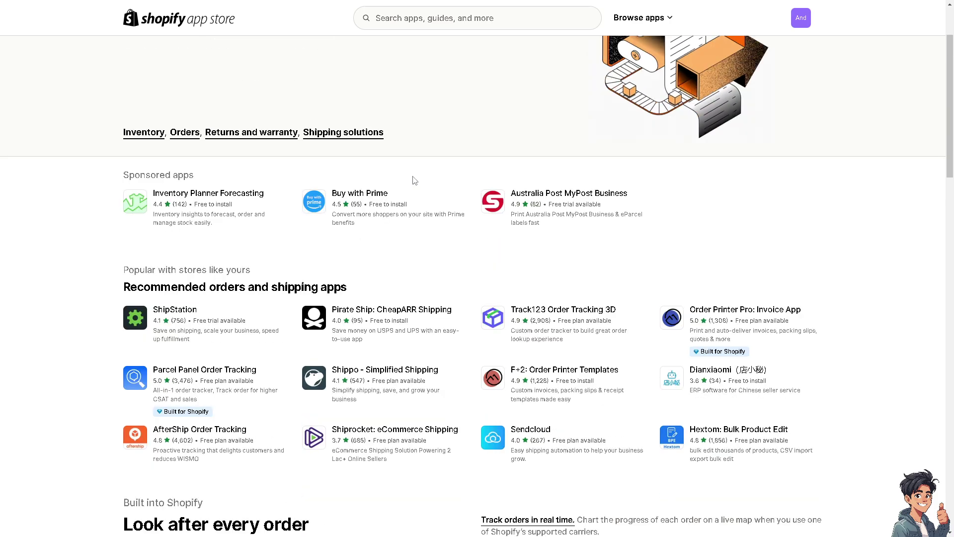
pyautogui.click(186, 313)
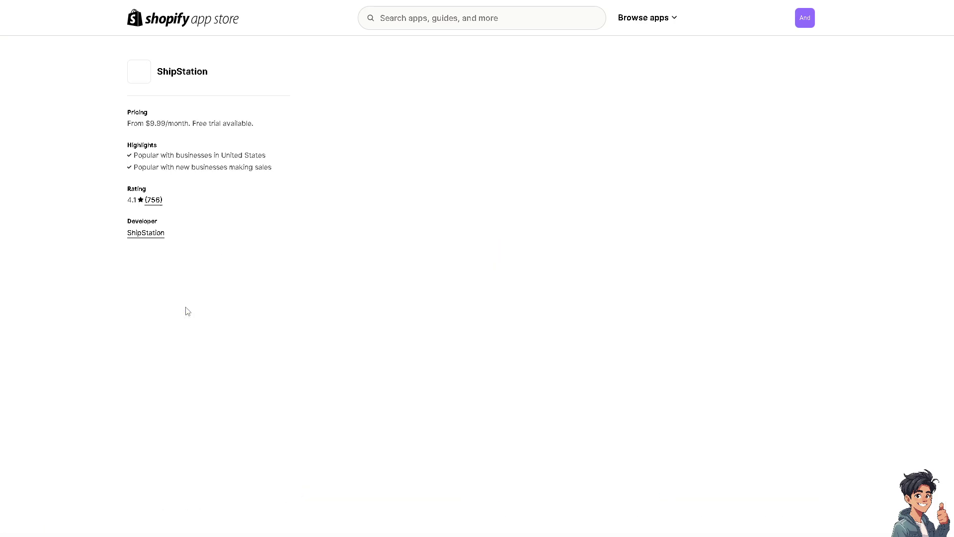
# Step: Review ShipStation's pricing plan cards, selecting their details
pyautogui.scroll(-2, 420, 232)
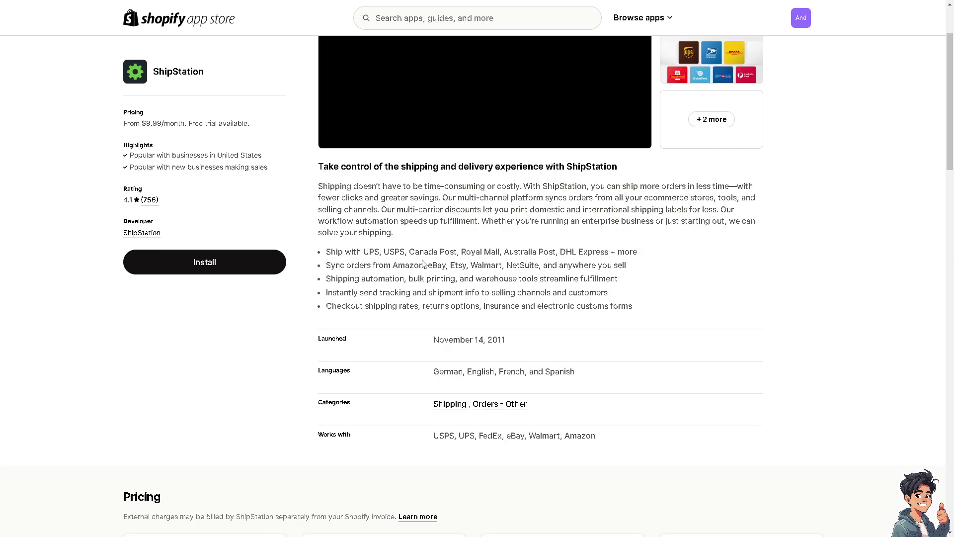
pyautogui.scroll(-5, 246, 332)
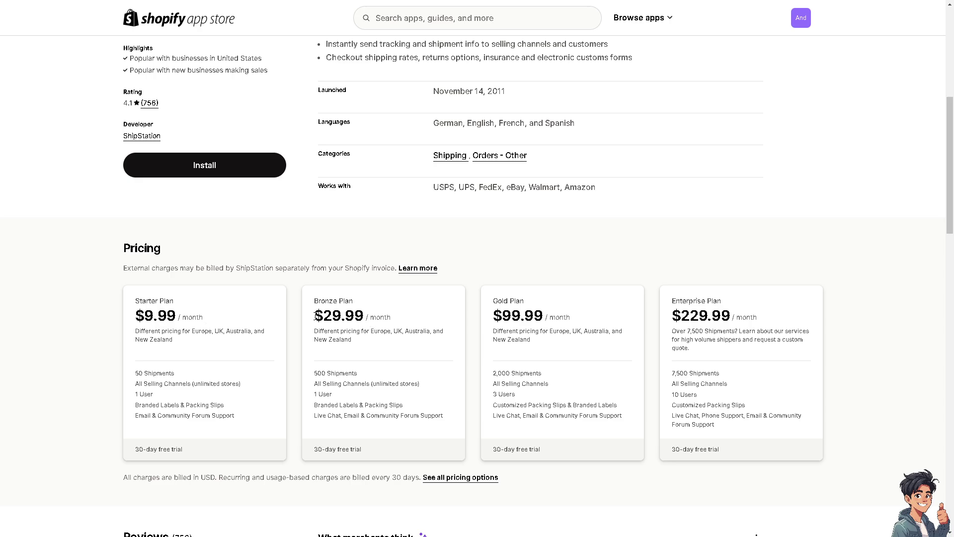
pyautogui.moveTo(318, 302); pyautogui.dragTo(625, 315)
pyautogui.scroll(7, 592, 308)
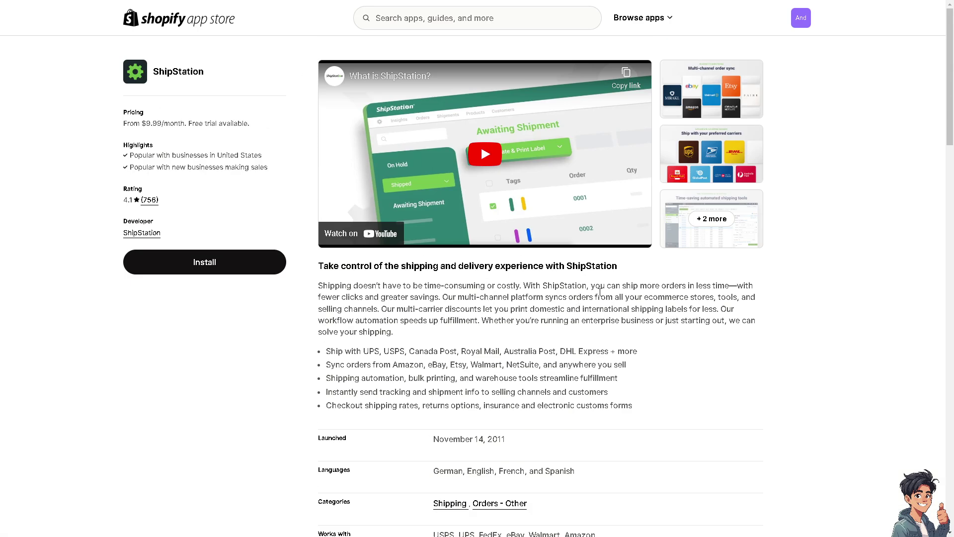